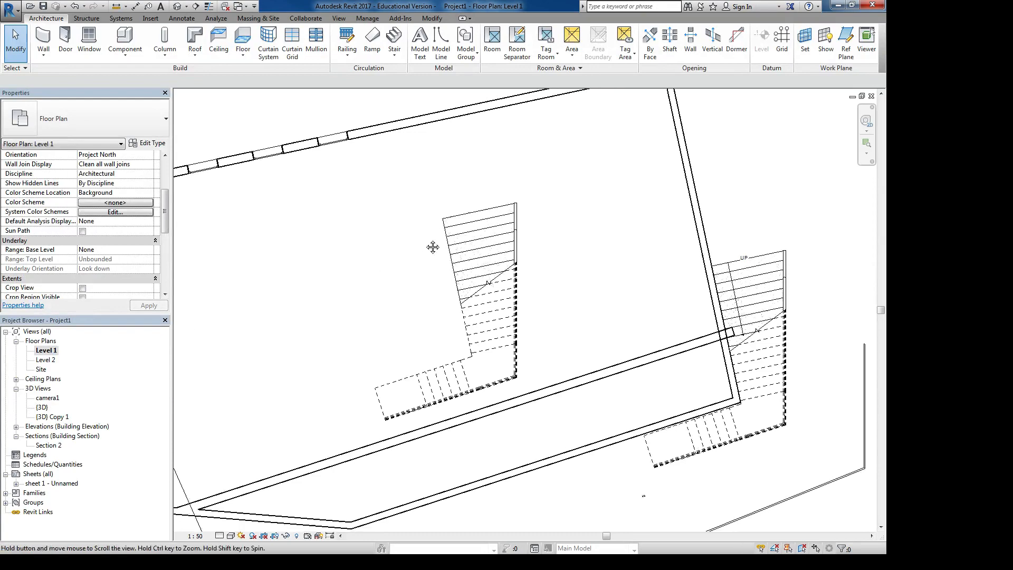
pyautogui.moveTo(457, 281); pyautogui.dragTo(363, 299, button='middle')
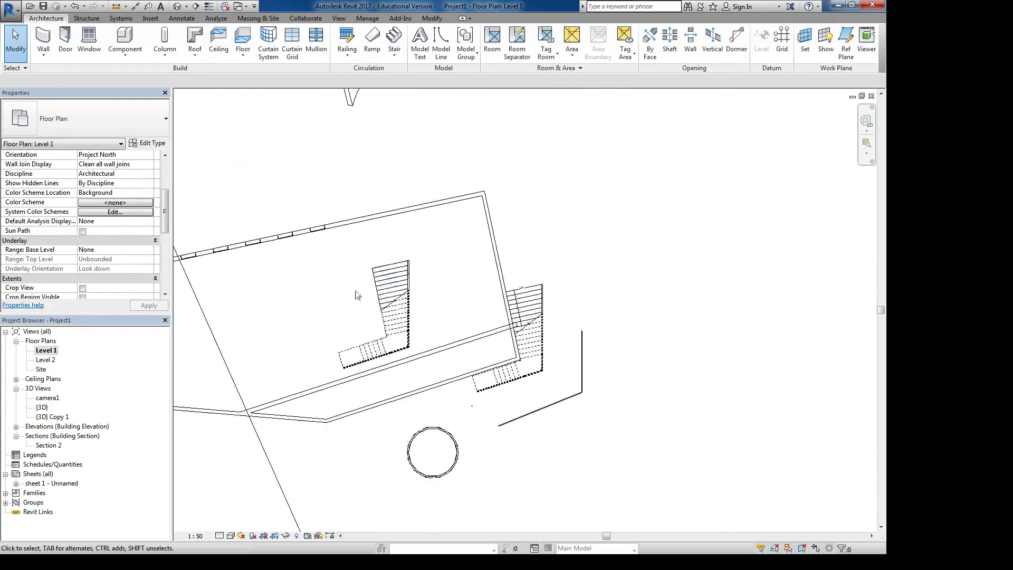
pyautogui.click(500, 269)
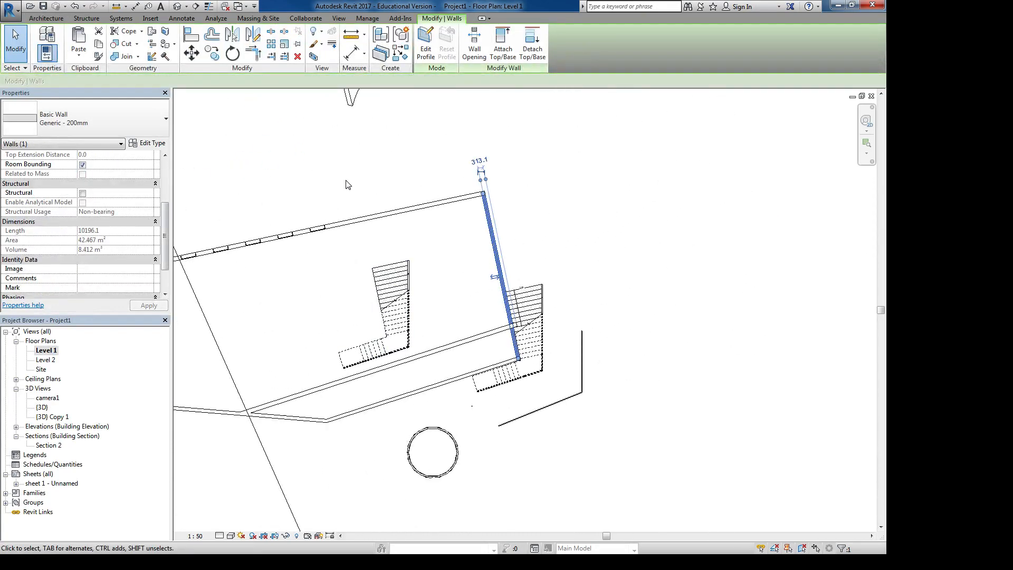
pyautogui.click(38, 19)
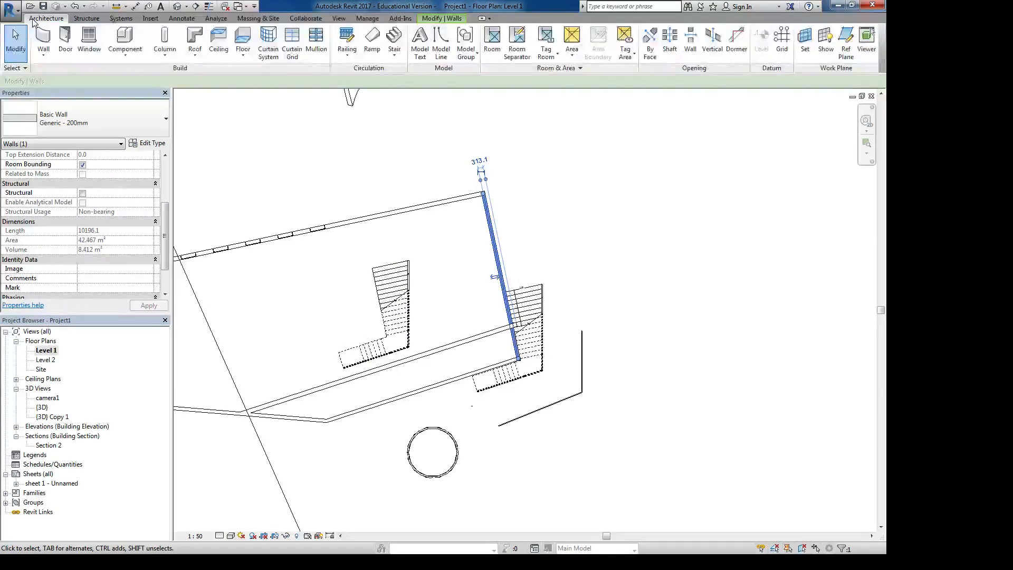
pyautogui.click(43, 36)
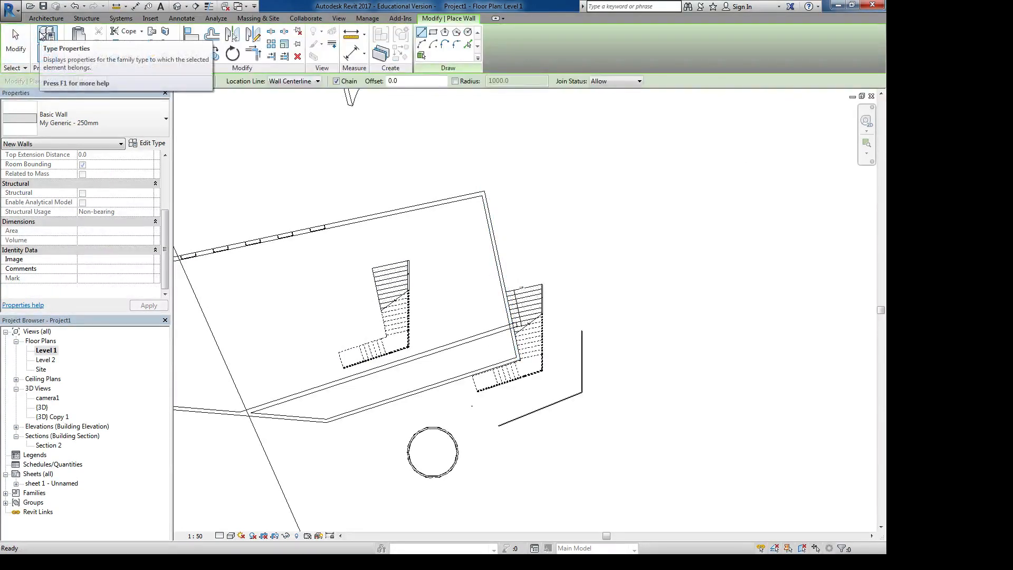
pyautogui.click(15, 42)
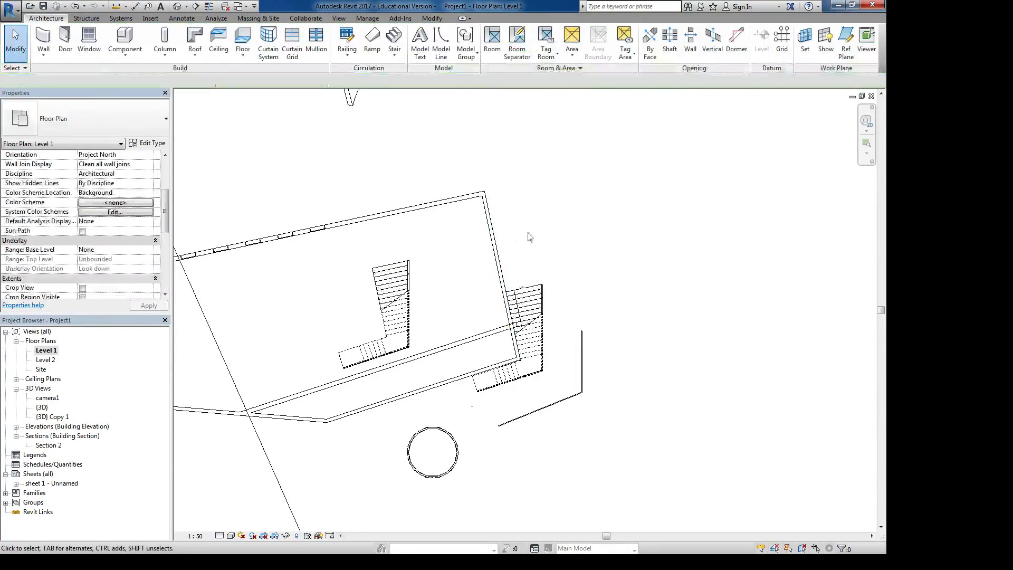
# Split the building's right-hand end wall just above the start of the exterior stair.
pyautogui.click(492, 237)
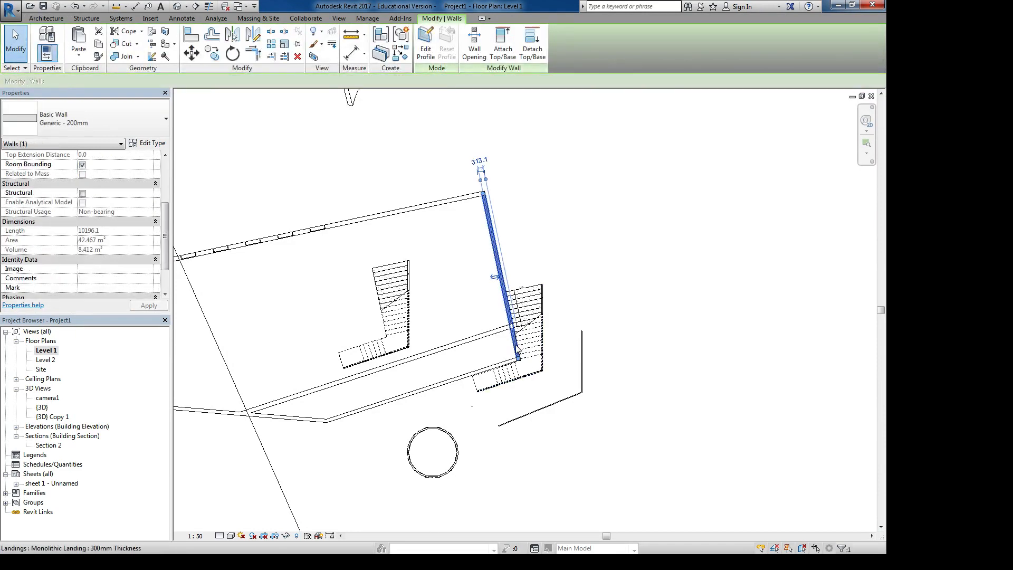
pyautogui.click(270, 32)
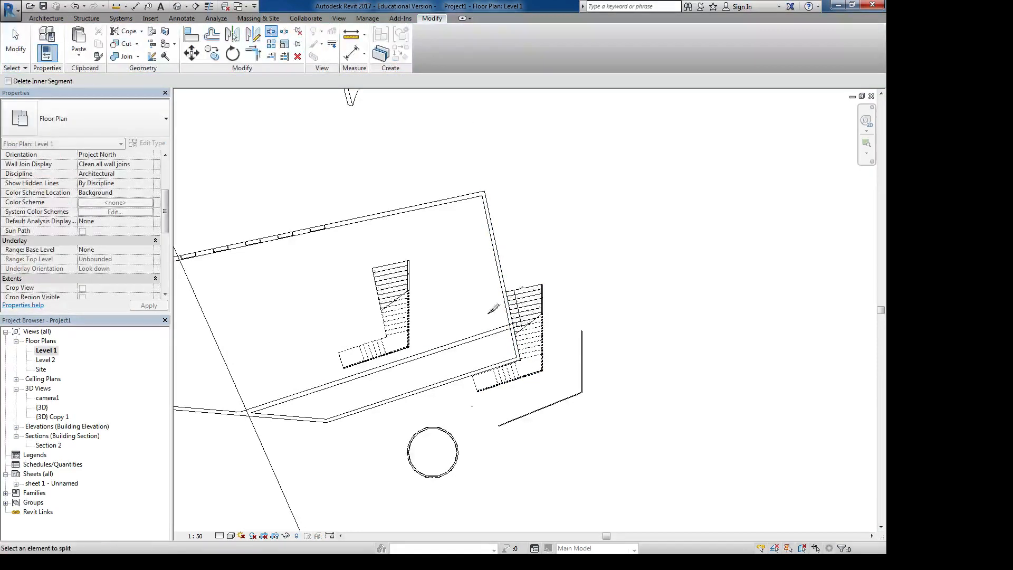
pyautogui.scroll(3, 518, 291)
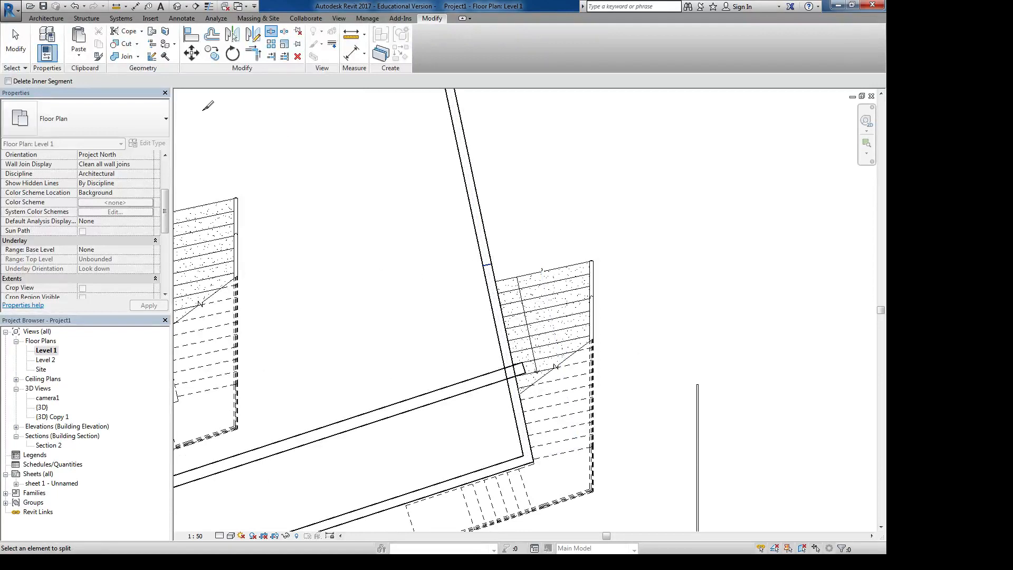
pyautogui.click(16, 43)
# Change the upper segment of the split end wall to the Curtain Wall type.
pyautogui.click(466, 177)
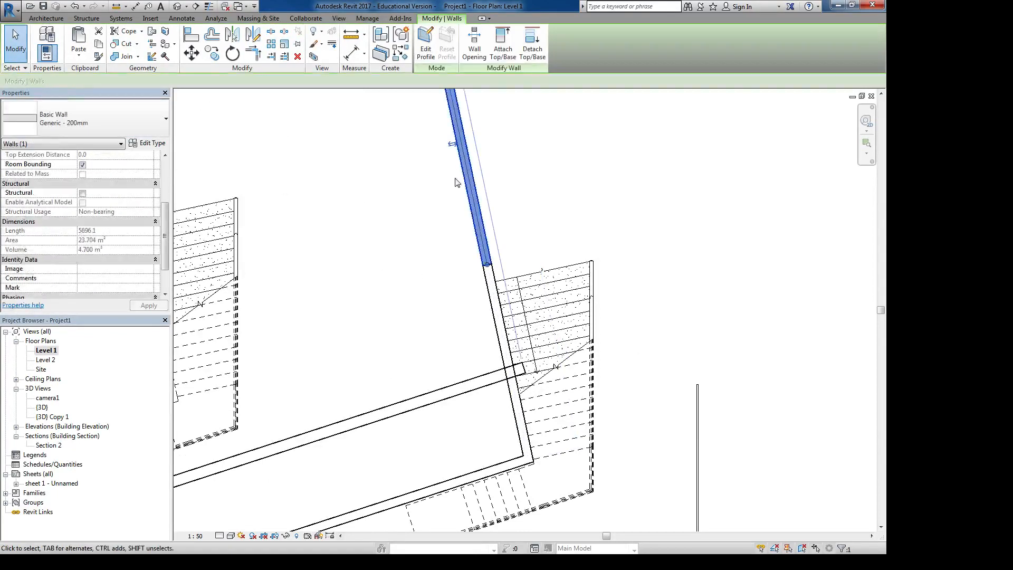
pyautogui.moveTo(455, 179); pyautogui.dragTo(445, 292, button='middle')
pyautogui.scroll(-1, 446, 292)
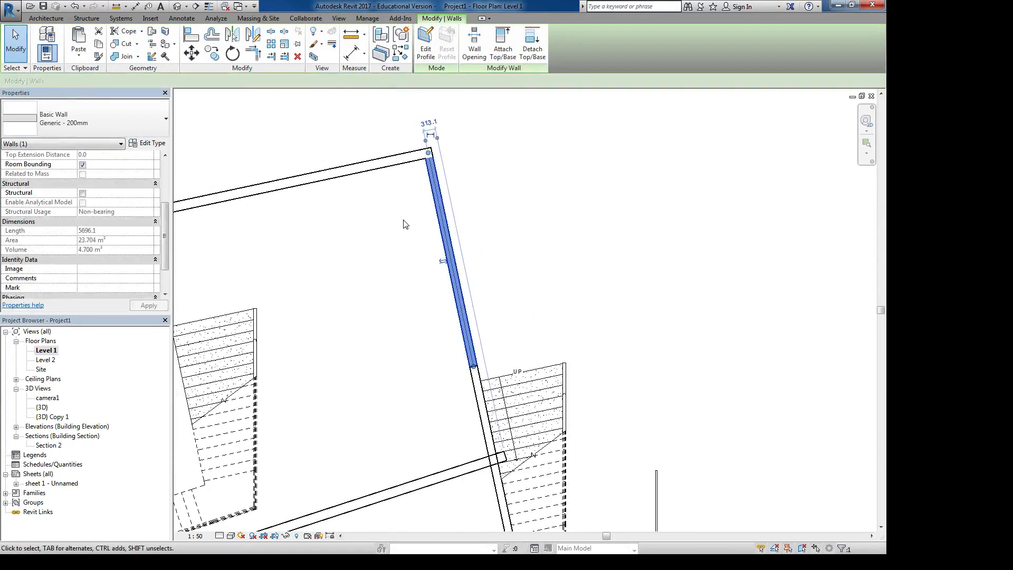
pyautogui.click(103, 113)
pyautogui.scroll(-5, 168, 234)
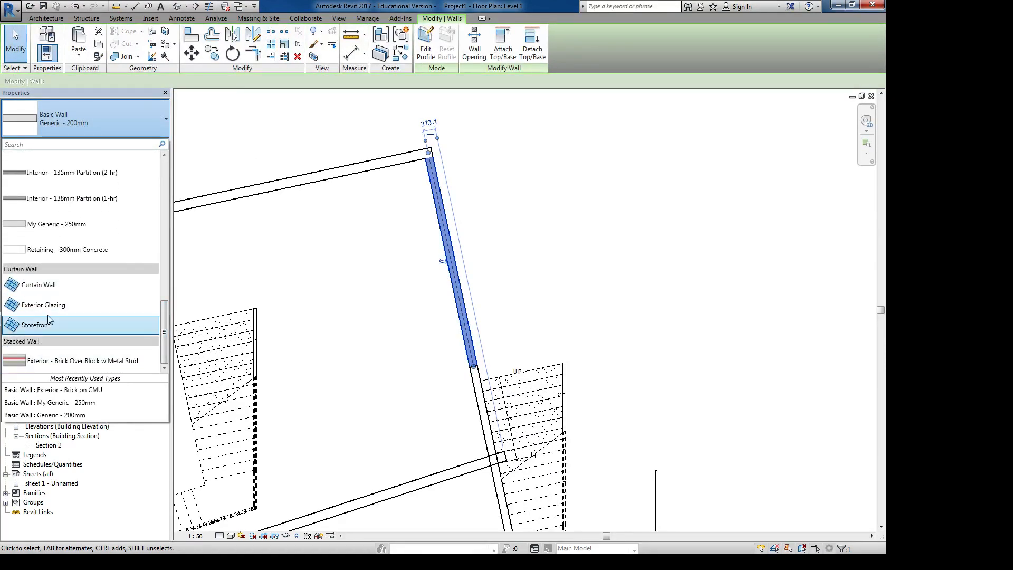
pyautogui.click(31, 288)
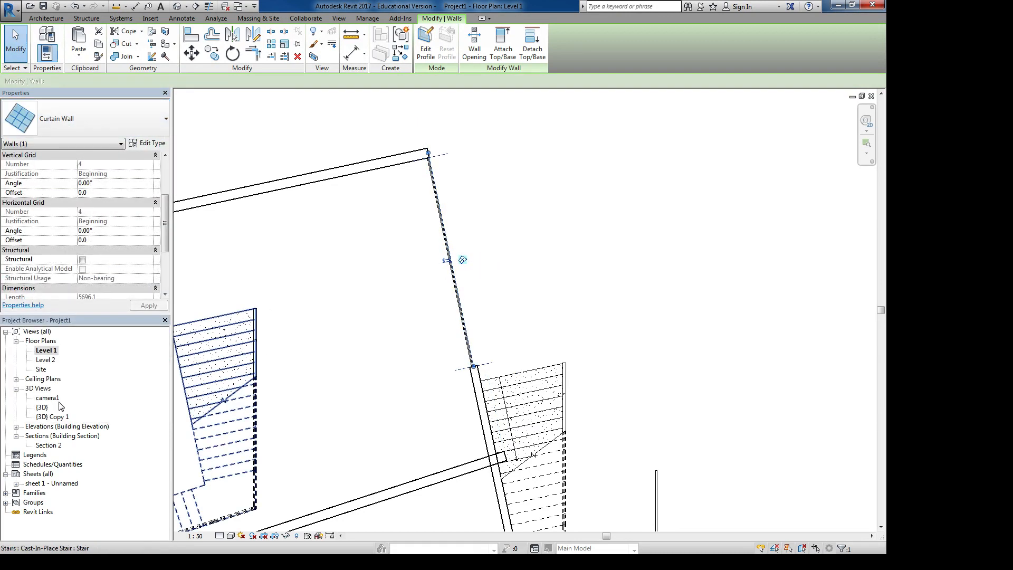
# Open the {3D} view and delete the detached Generic Roof - 300mm standing beside the building.
pyautogui.doubleClick(42, 408)
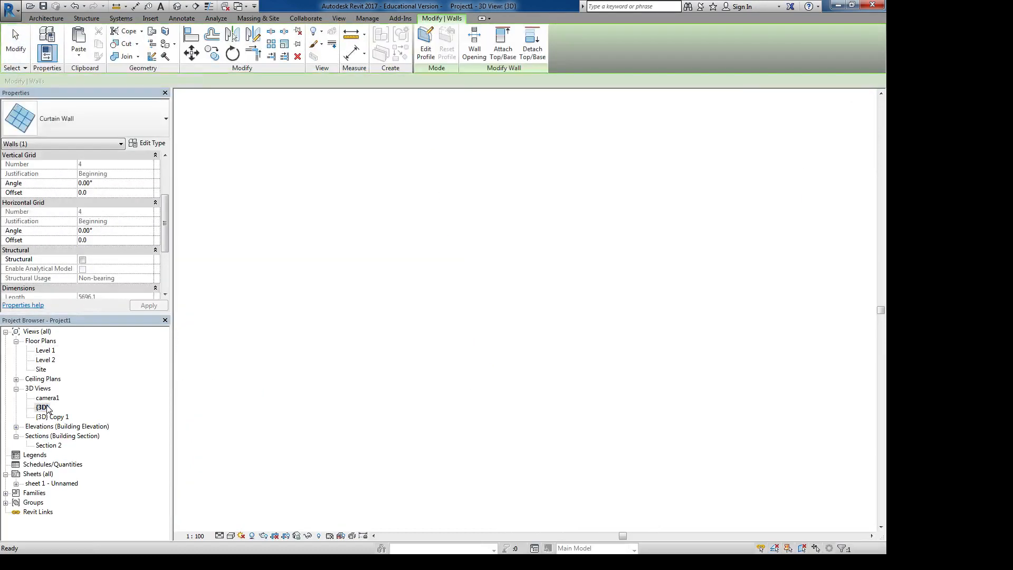
pyautogui.keyDown('shift'); pyautogui.moveTo(294, 328); pyautogui.dragTo(325, 331, button='middle'); pyautogui.keyUp('shift')
pyautogui.click(325, 332)
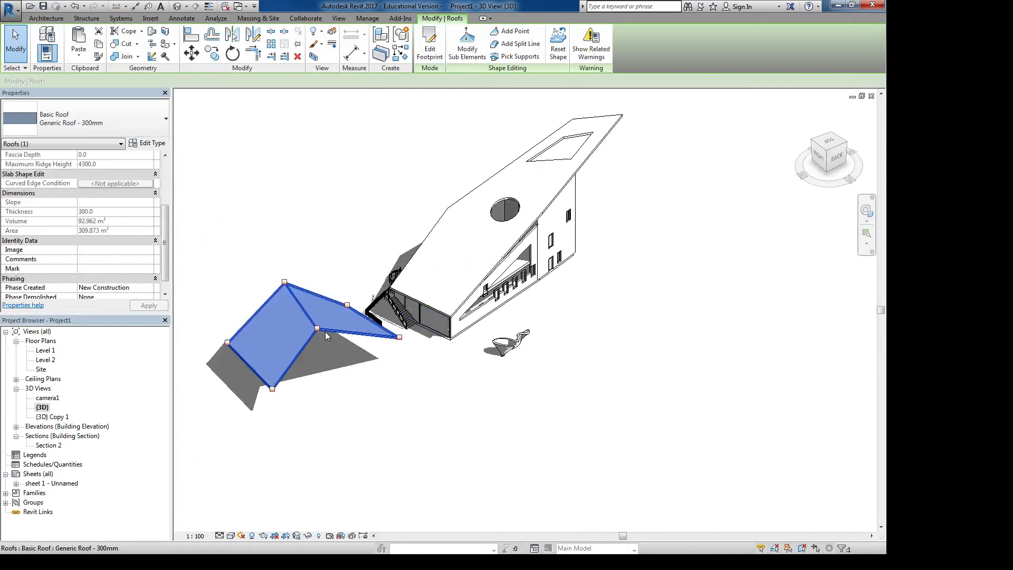
pyautogui.press('Delete')
# Select the curtain wall beside the exterior stair and open its type properties, enlarging the dialog to show more parameters.
pyautogui.scroll(5, 423, 327)
pyautogui.keyDown('shift'); pyautogui.moveTo(445, 347); pyautogui.dragTo(491, 251, button='middle'); pyautogui.keyUp('shift')
pyautogui.scroll(2, 479, 317)
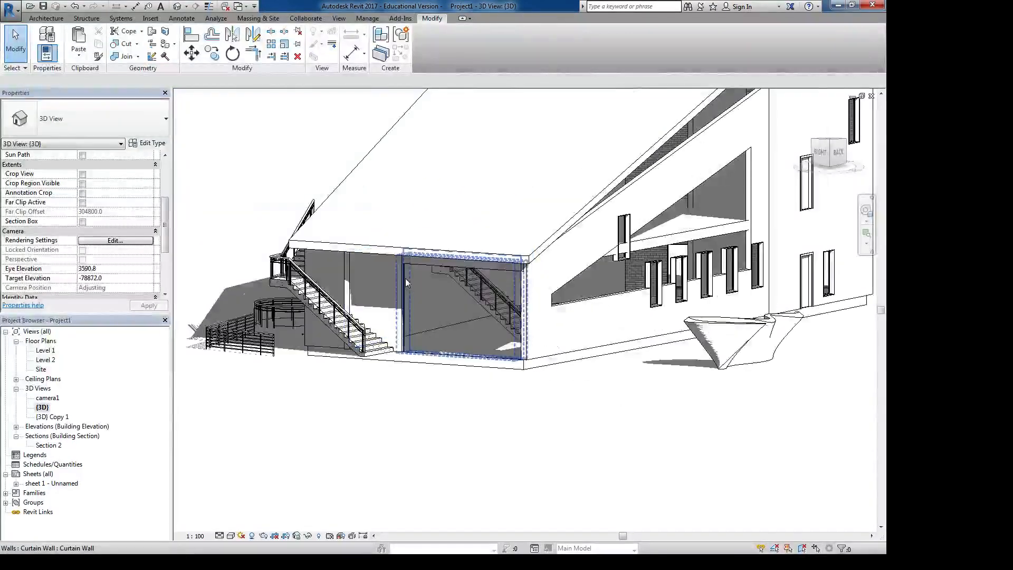
pyautogui.click(405, 277)
pyautogui.scroll(3, 422, 370)
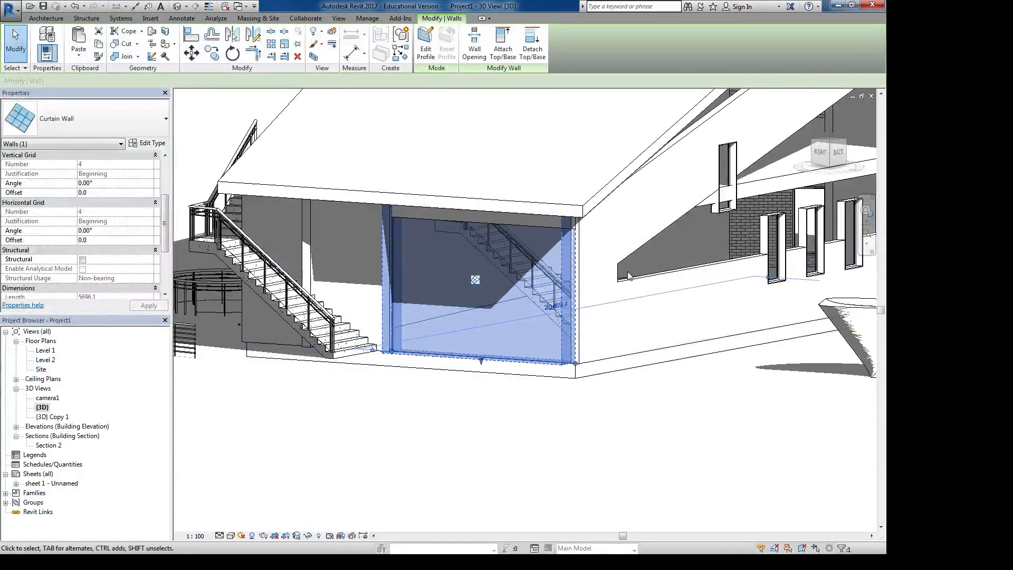
pyautogui.keyDown('shift'); pyautogui.moveTo(628, 275); pyautogui.dragTo(654, 267, button='middle'); pyautogui.keyUp('shift')
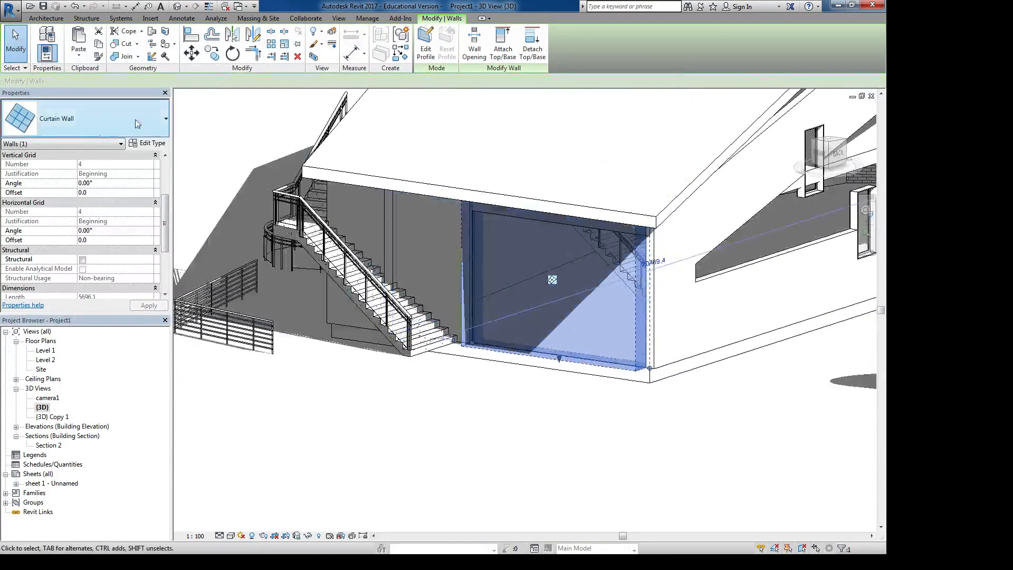
pyautogui.click(145, 143)
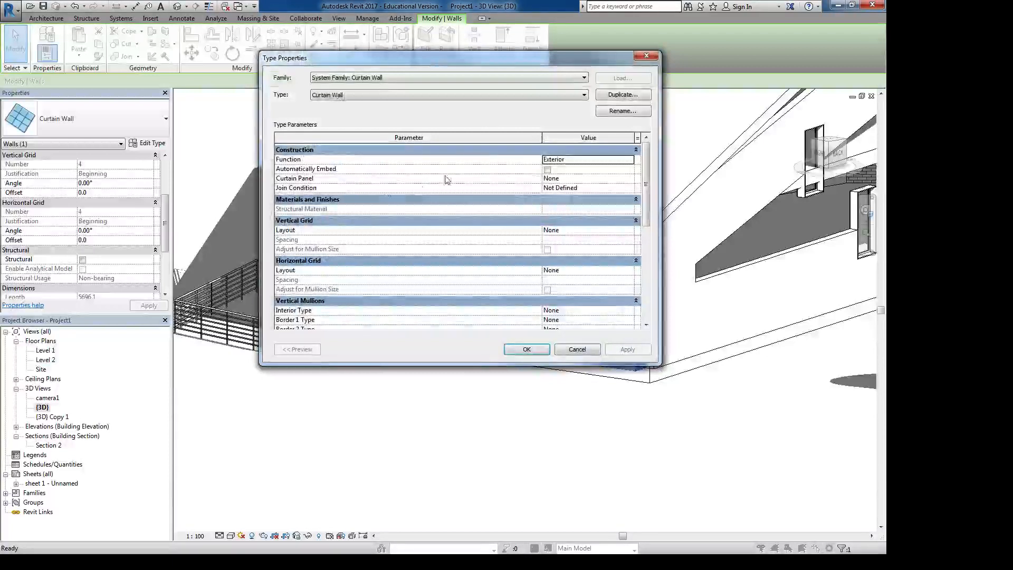
pyautogui.moveTo(553, 364); pyautogui.dragTo(525, 508)
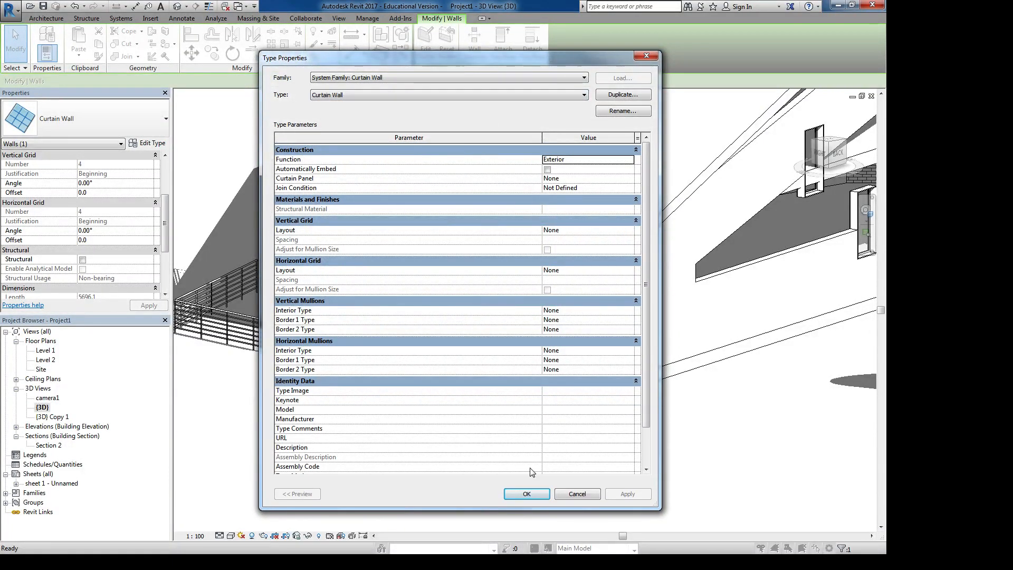
# Set the Vertical Grid and Horizontal Grid layouts of the Curtain Wall type to Fixed Distance and apply.
pyautogui.click(610, 229)
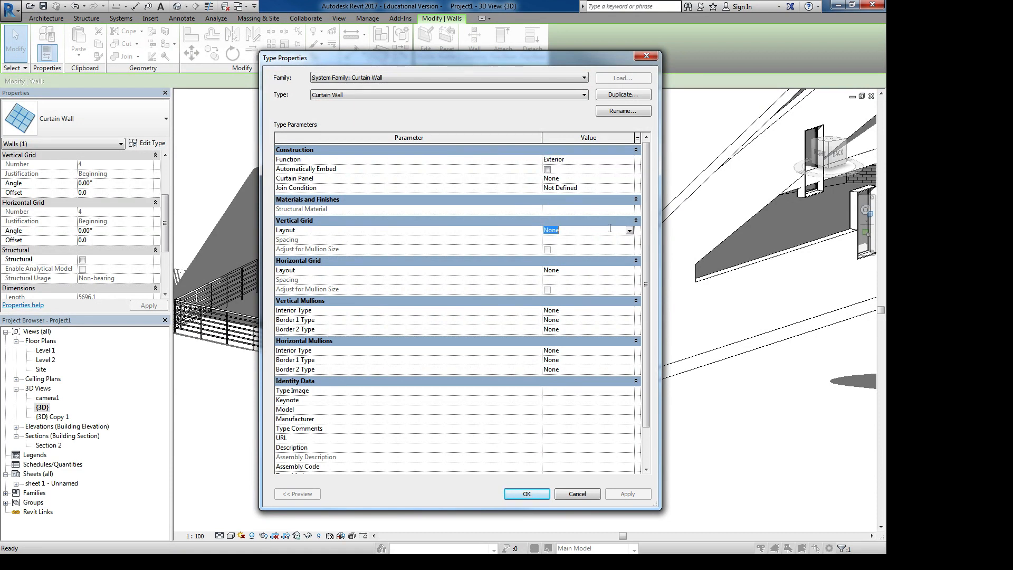
pyautogui.click(630, 231)
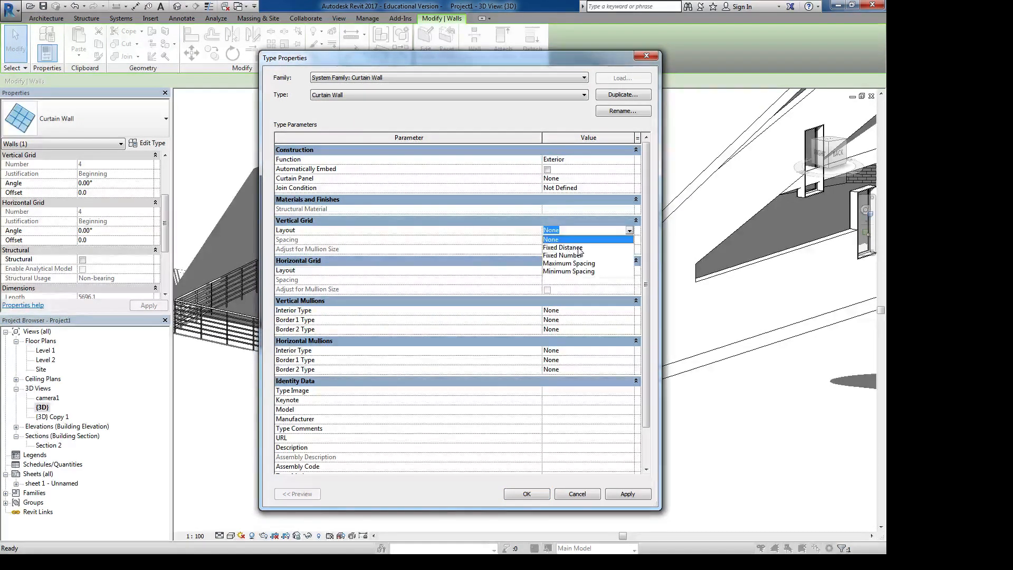
pyautogui.click(575, 249)
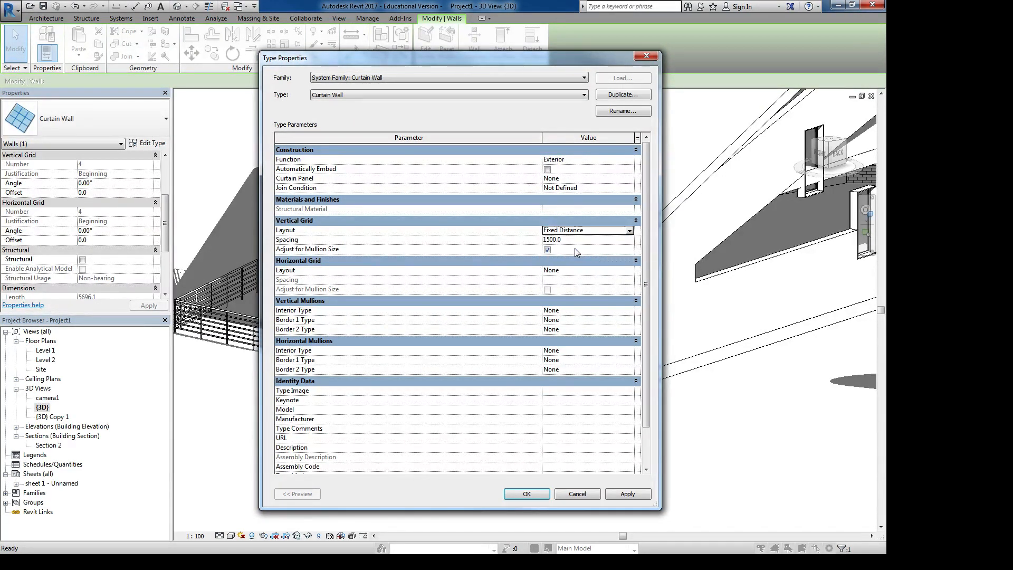
pyautogui.click(627, 271)
pyautogui.click(630, 270)
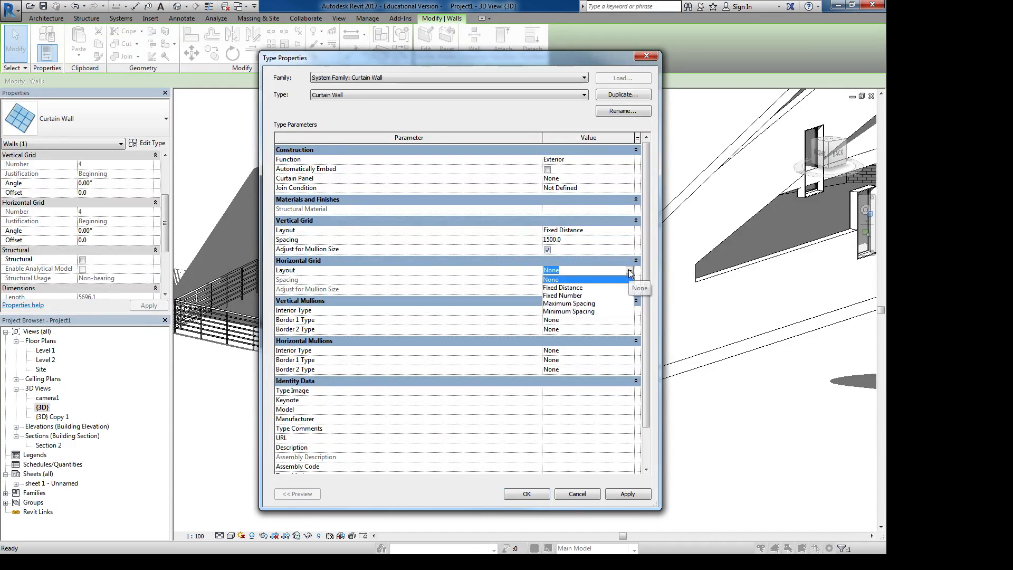
pyautogui.click(573, 289)
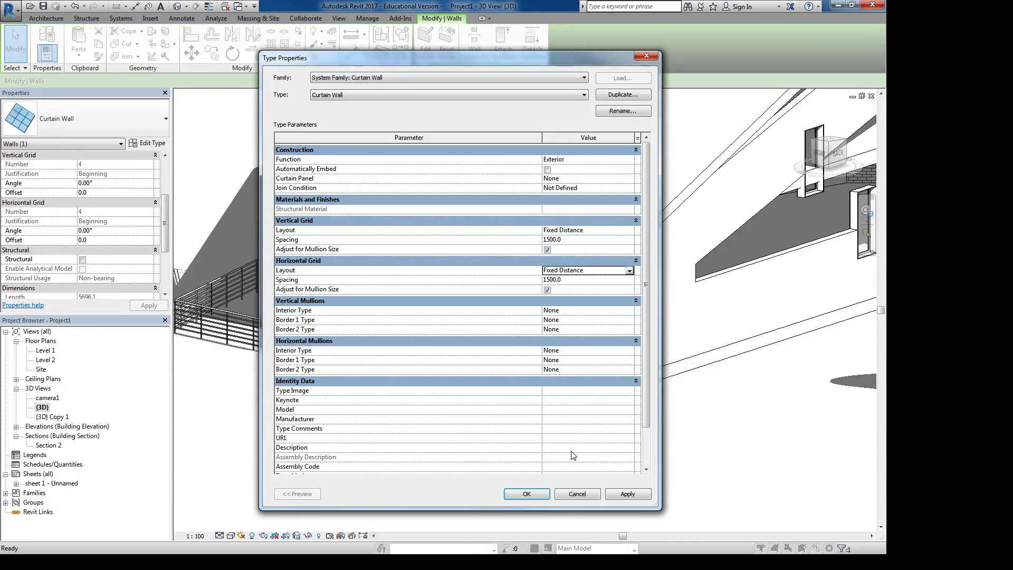
pyautogui.click(623, 496)
pyautogui.moveTo(432, 57); pyautogui.dragTo(356, 33)
pyautogui.click(567, 190)
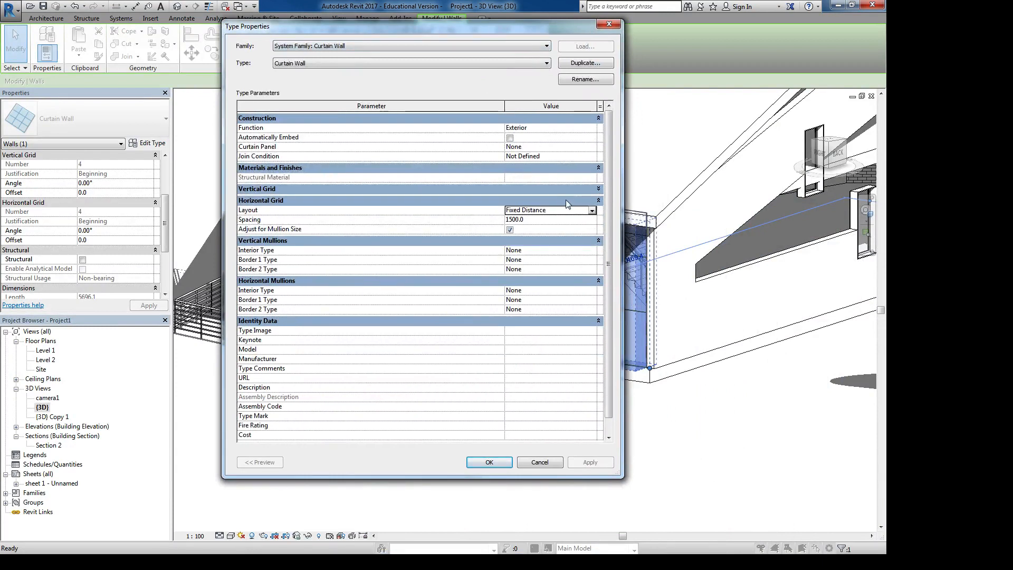
pyautogui.click(592, 211)
pyautogui.click(593, 200)
pyautogui.click(596, 189)
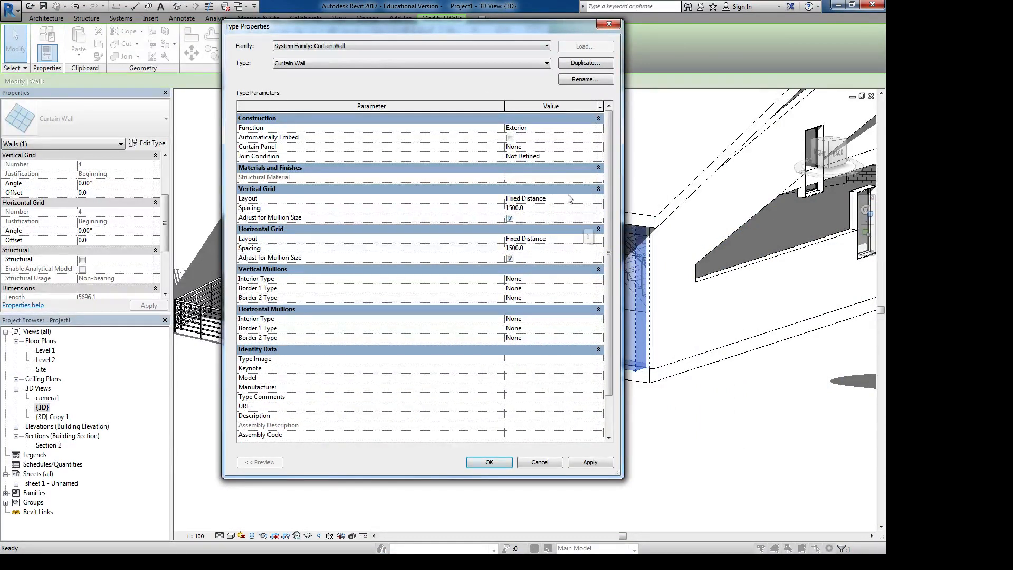
# Try the Fixed Number layout for the Vertical Grid with Adjust for Mullion Size turned off.
pyautogui.click(570, 199)
pyautogui.click(591, 200)
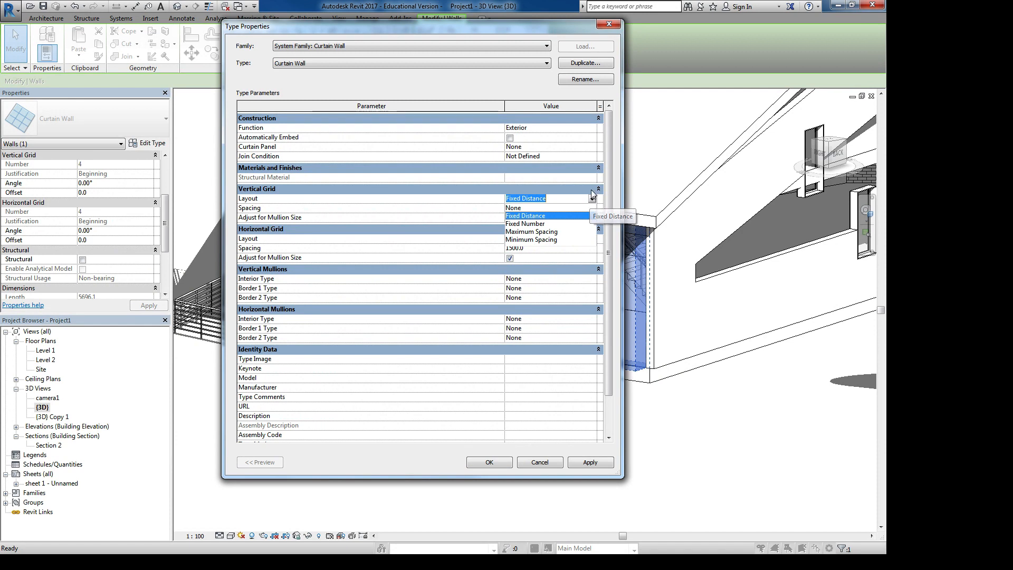
pyautogui.click(525, 223)
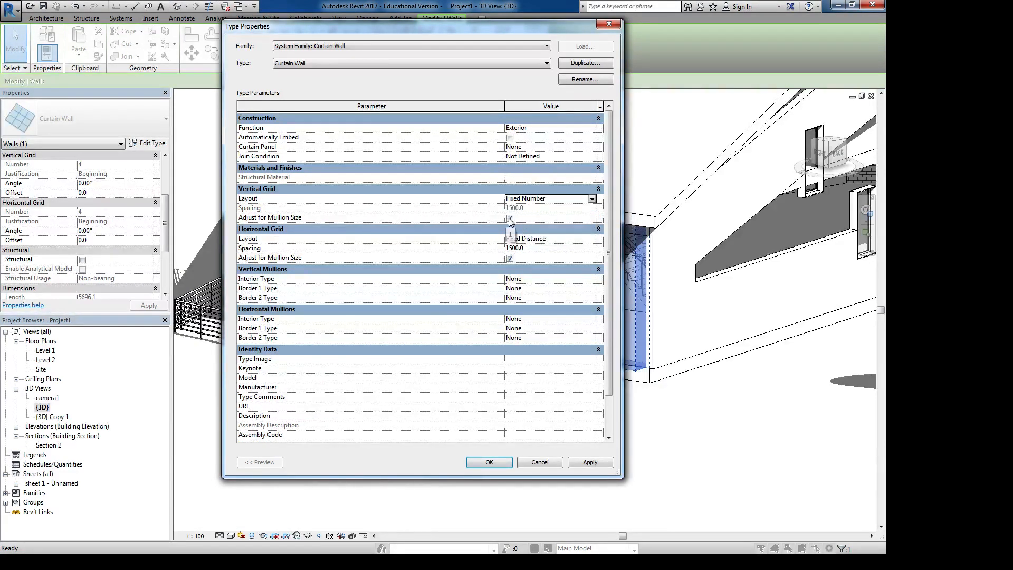
pyautogui.click(510, 218)
pyautogui.click(510, 218)
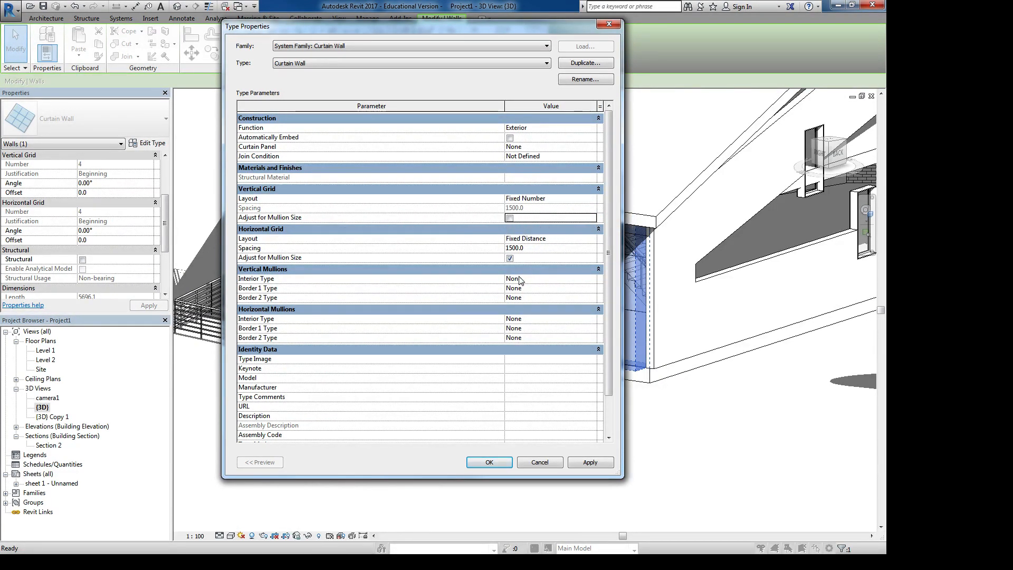
# Set the Horizontal Grid layout to Fixed Number and turn off its Adjust for Mullion Size option.
pyautogui.click(575, 239)
pyautogui.click(592, 240)
pyautogui.click(536, 258)
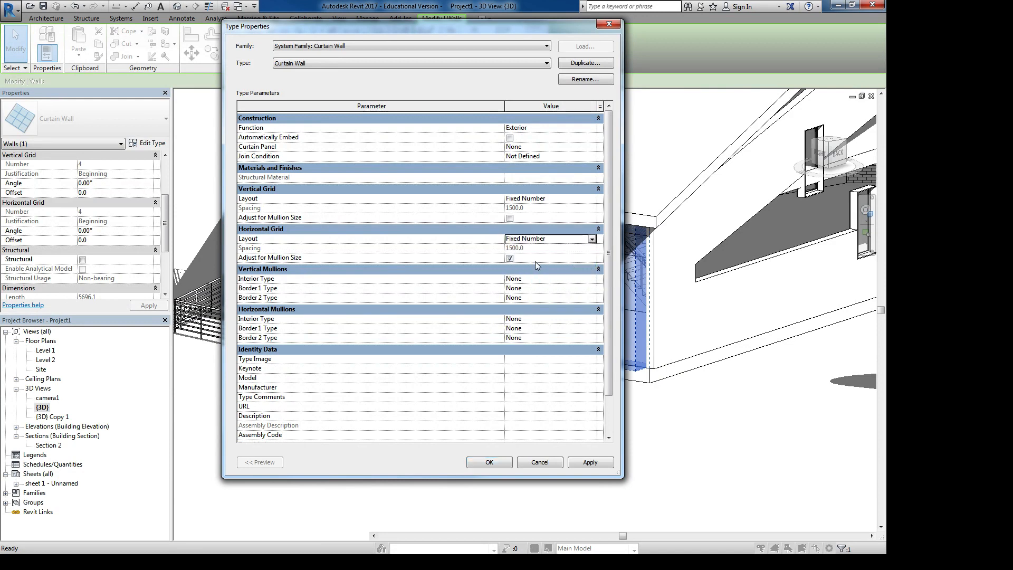
pyautogui.click(517, 260)
pyautogui.click(516, 260)
# Return both the Horizontal and Vertical Grid layouts to Fixed Distance and turn on Adjust for Mullion Size for the Vertical Grid.
pyautogui.click(536, 240)
pyautogui.click(593, 239)
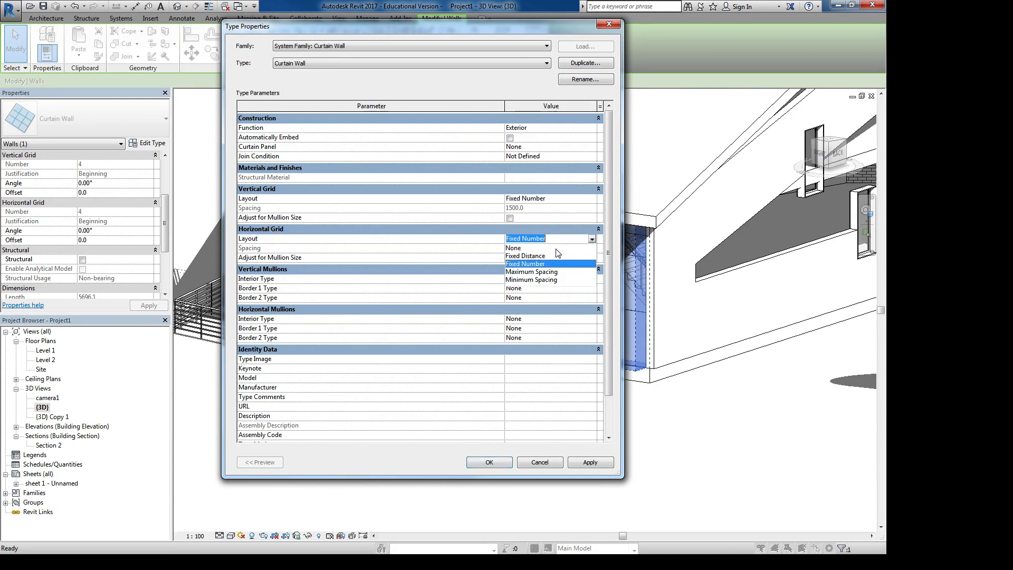
pyautogui.click(526, 255)
pyautogui.click(592, 199)
pyautogui.click(516, 223)
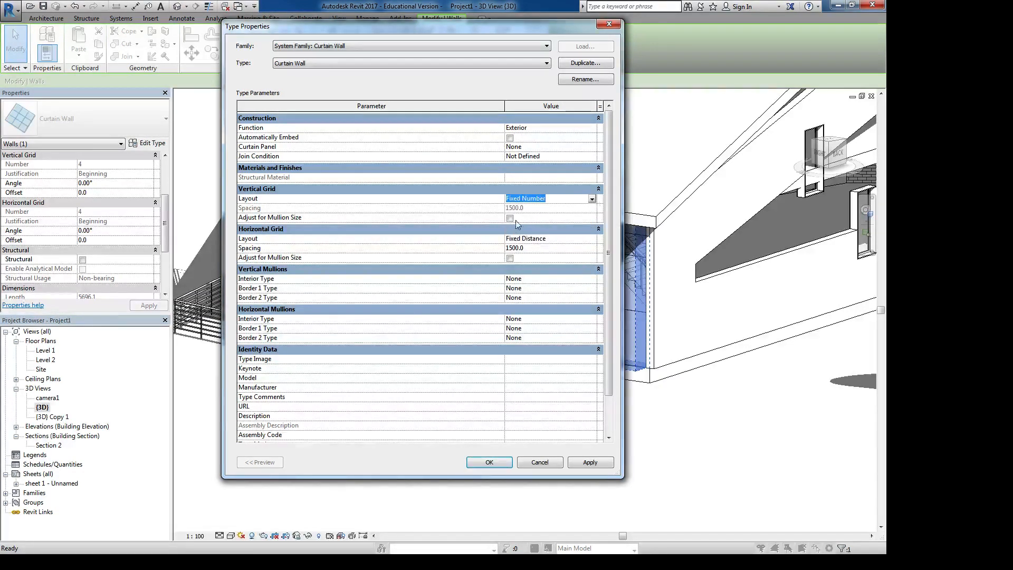
pyautogui.click(592, 199)
pyautogui.click(528, 216)
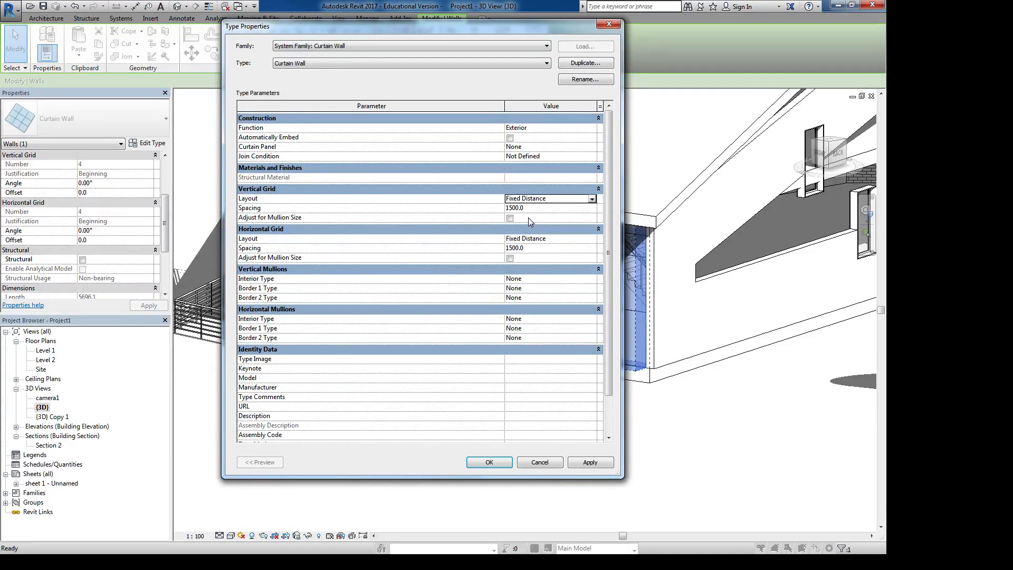
pyautogui.click(510, 218)
# Set the Vertical Grid spacing to 2000 and the Horizontal Grid spacing to 1000, and apply the changes.
pyautogui.click(535, 208)
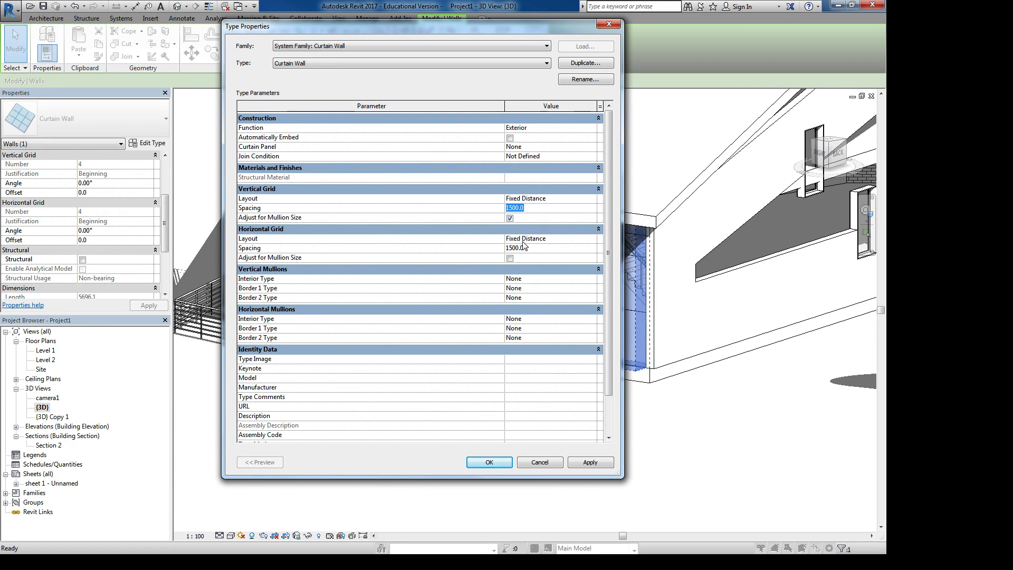
pyautogui.write('10')
pyautogui.click(531, 209)
pyautogui.click(590, 463)
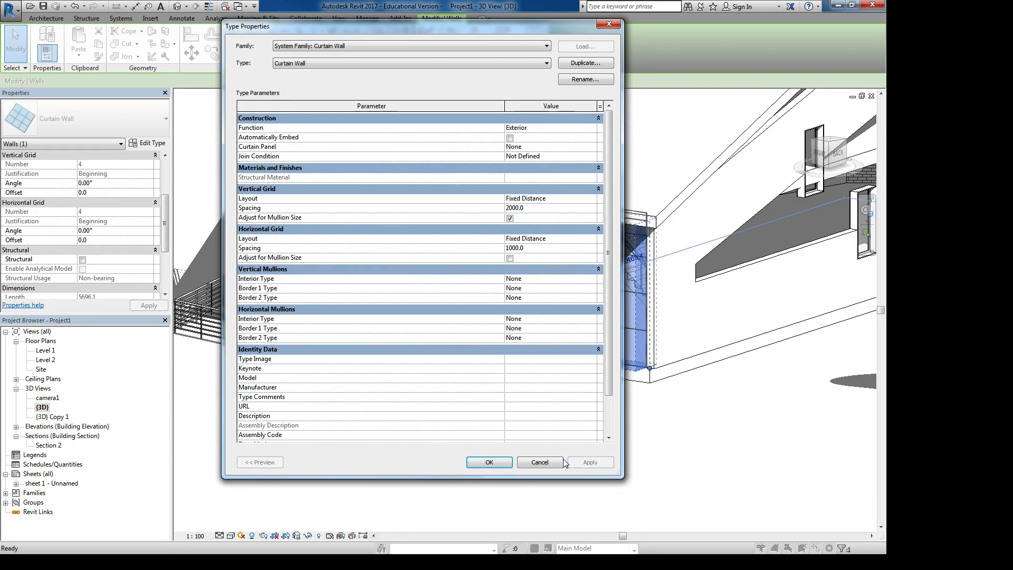
# Accept the curtain wall's type settings and examine the spacing of the grid lines on the end wall.
pyautogui.click(492, 467)
pyautogui.click(568, 446)
pyautogui.moveTo(574, 356); pyautogui.dragTo(548, 375, button='middle')
pyautogui.scroll(-2, 566, 377)
pyautogui.scroll(6, 548, 376)
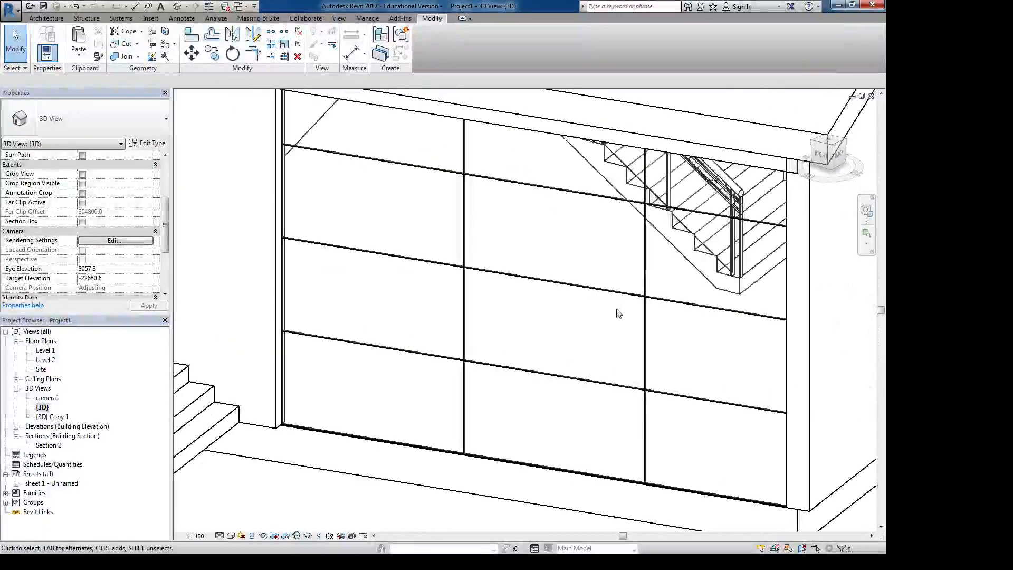
pyautogui.moveTo(616, 312); pyautogui.dragTo(623, 365, button='middle')
pyautogui.scroll(-1, 666, 396)
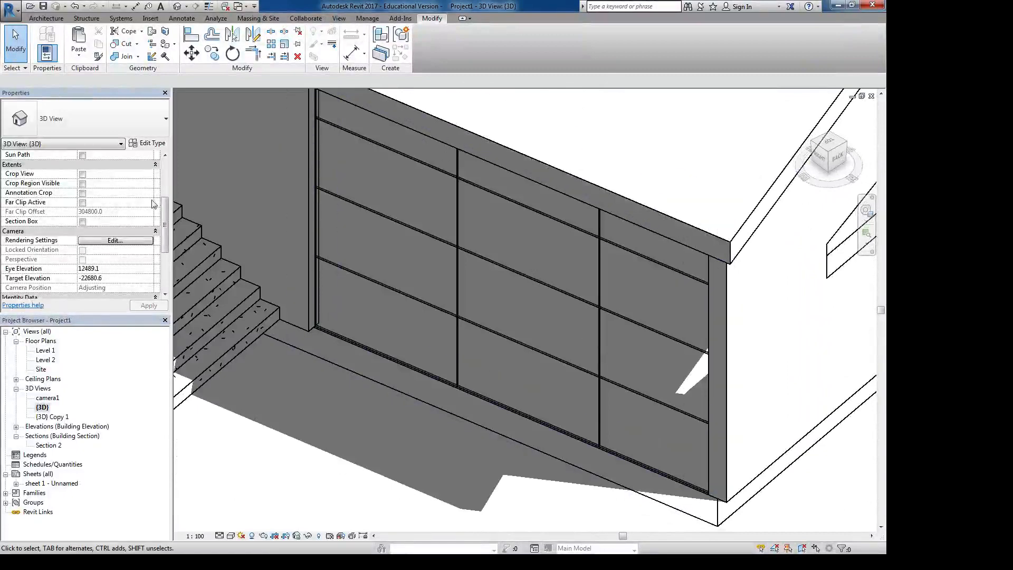
# Set the Vertical Mullions Interior Type of the curtain wall type to Rectangular Mullion : 30mm Square.
pyautogui.click(151, 143)
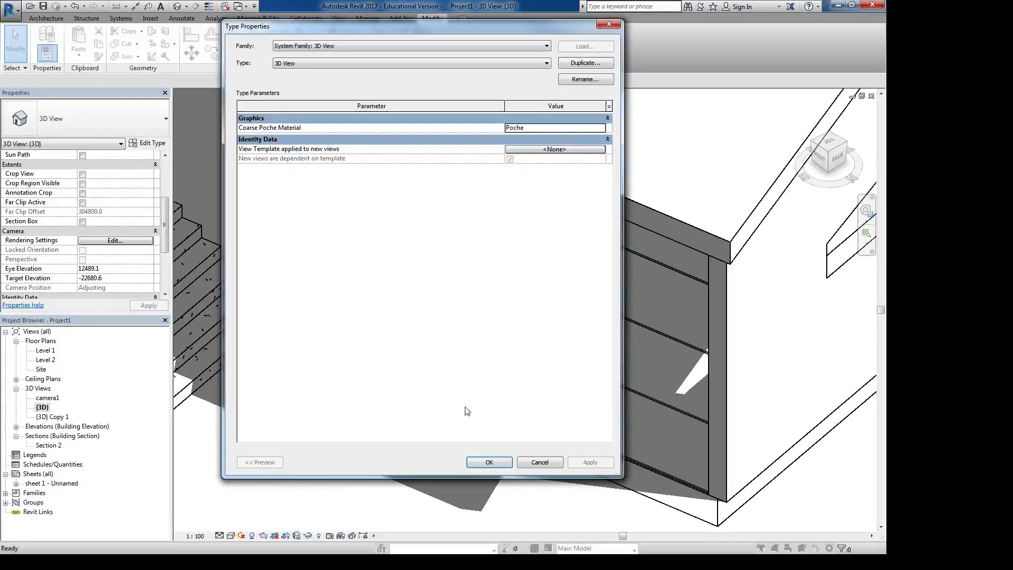
pyautogui.click(531, 464)
pyautogui.click(587, 297)
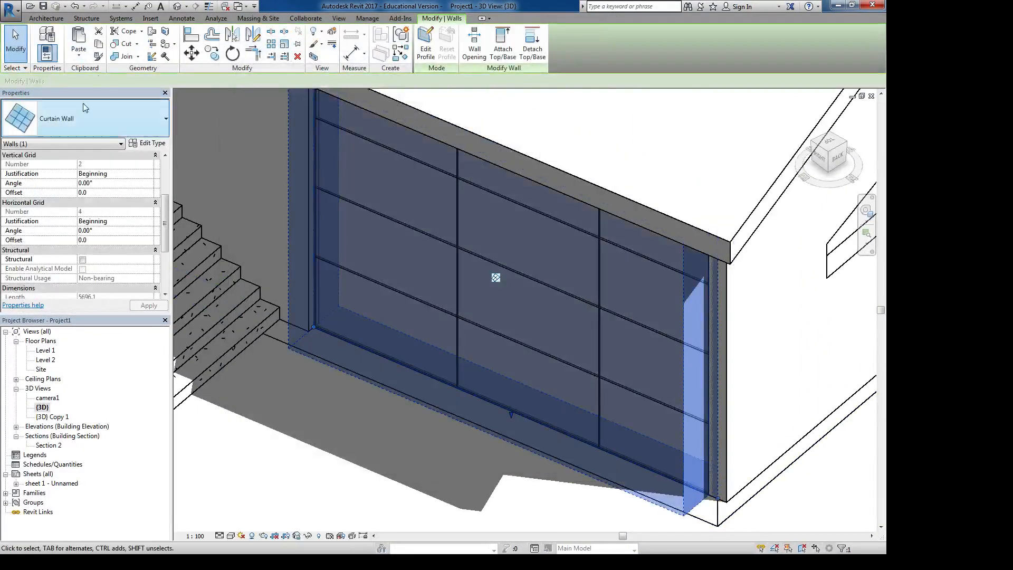
pyautogui.click(147, 144)
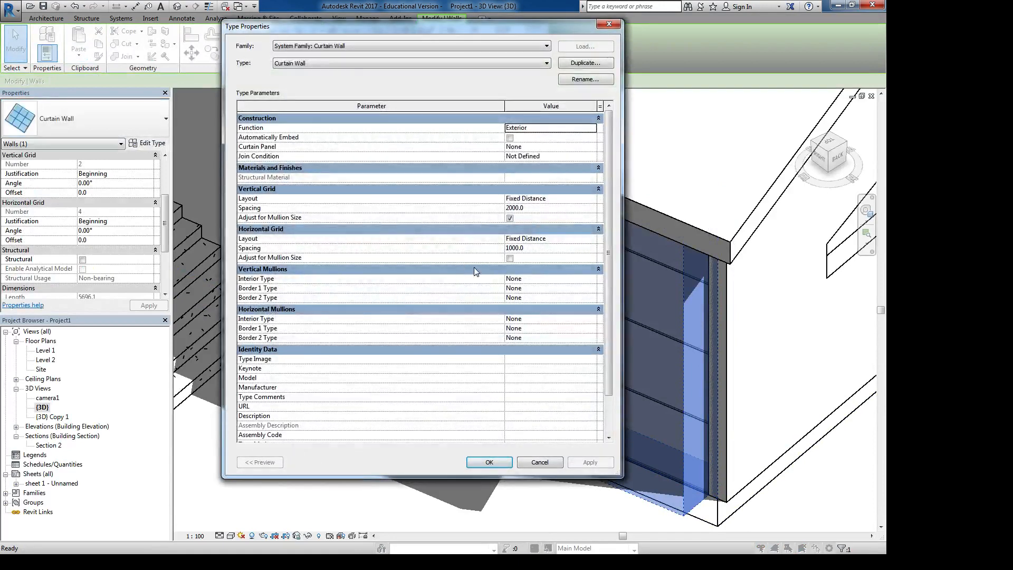
pyautogui.click(532, 280)
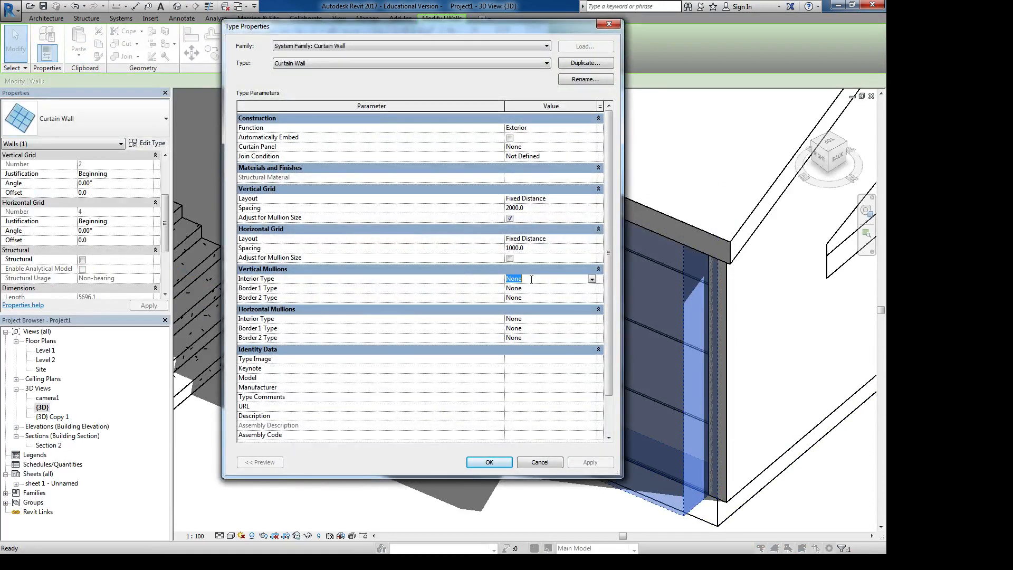
pyautogui.click(592, 279)
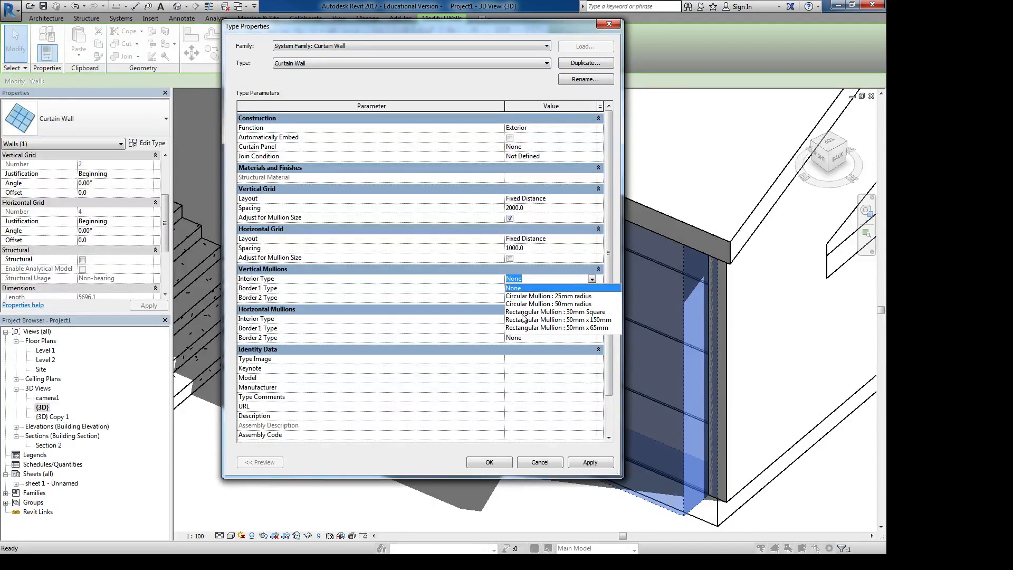
pyautogui.click(523, 313)
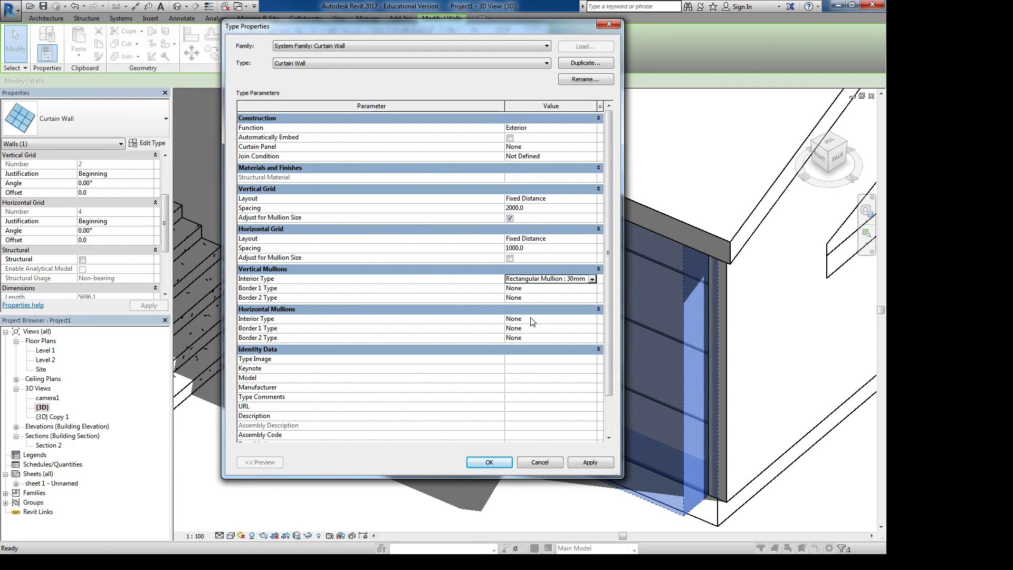
# Set the Horizontal Mullions Interior Type to Rectangular Mullion : 30mm Square and accept the type changes.
pyautogui.click(536, 319)
pyautogui.click(592, 319)
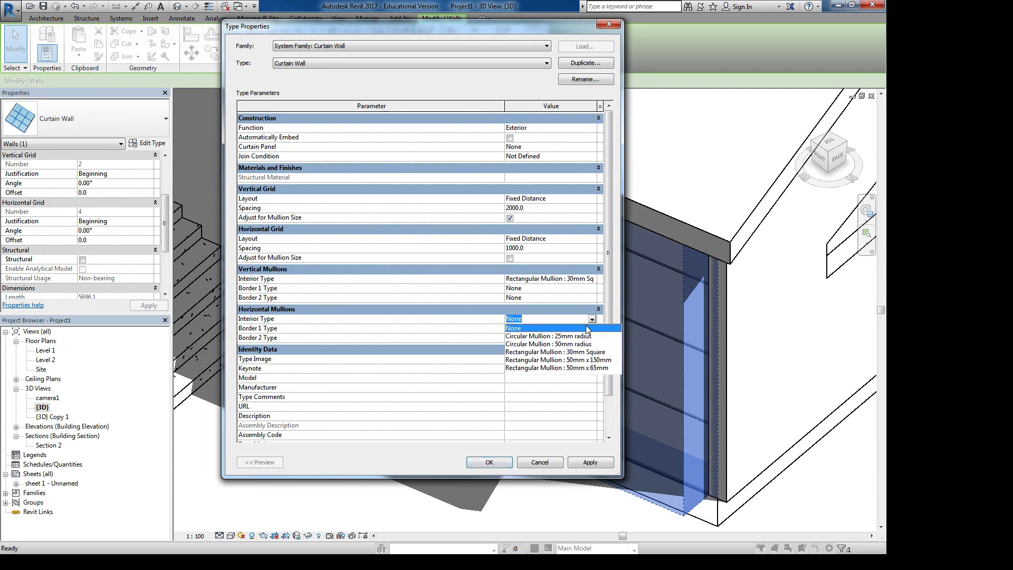
pyautogui.click(555, 353)
pyautogui.click(580, 465)
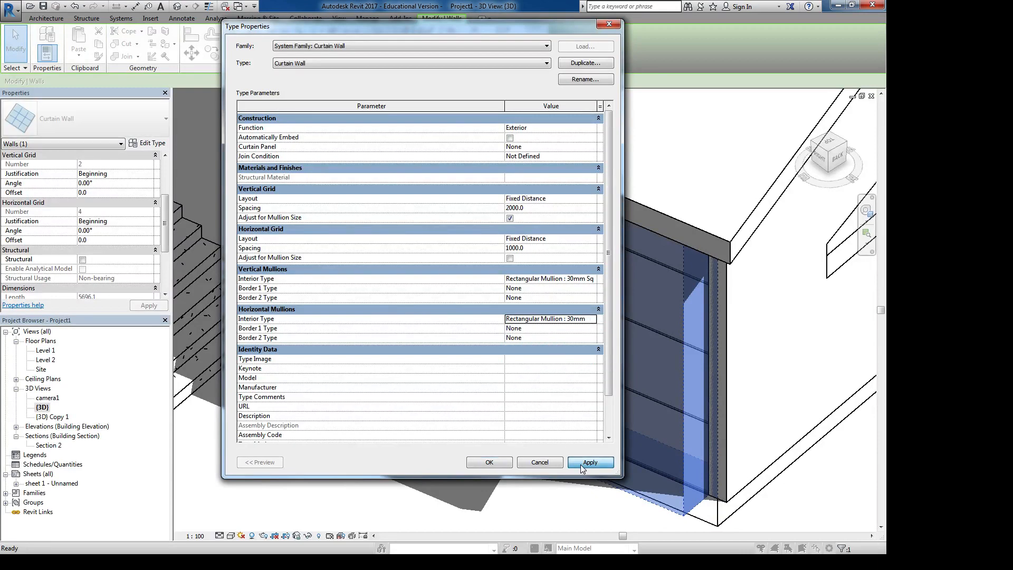
pyautogui.click(489, 462)
pyautogui.click(548, 503)
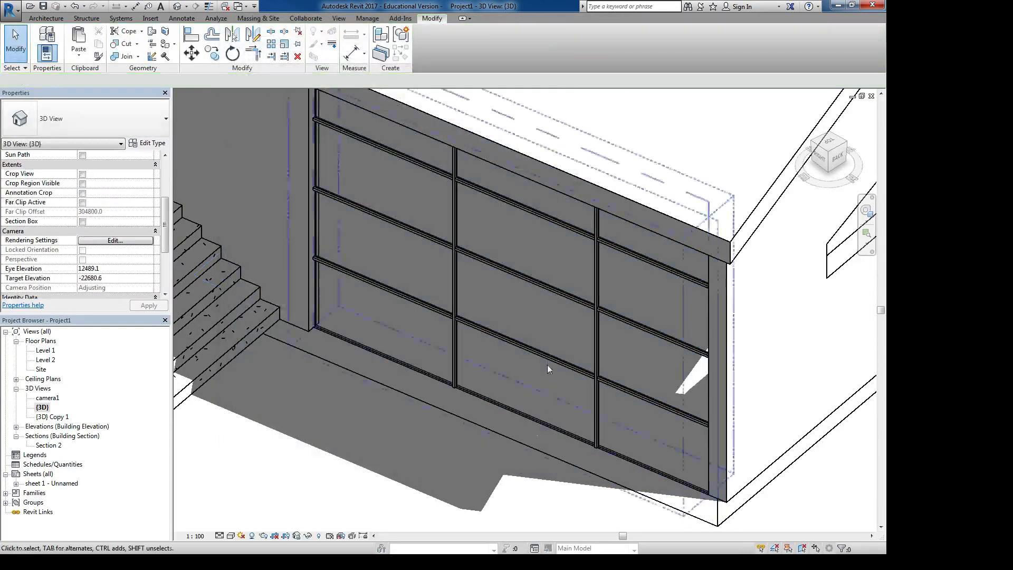
# Turn off shadows in the 3D view facing the curtain wall.
pyautogui.scroll(-1, 547, 365)
pyautogui.moveTo(511, 356); pyautogui.dragTo(529, 335, button='middle')
pyautogui.click(253, 536)
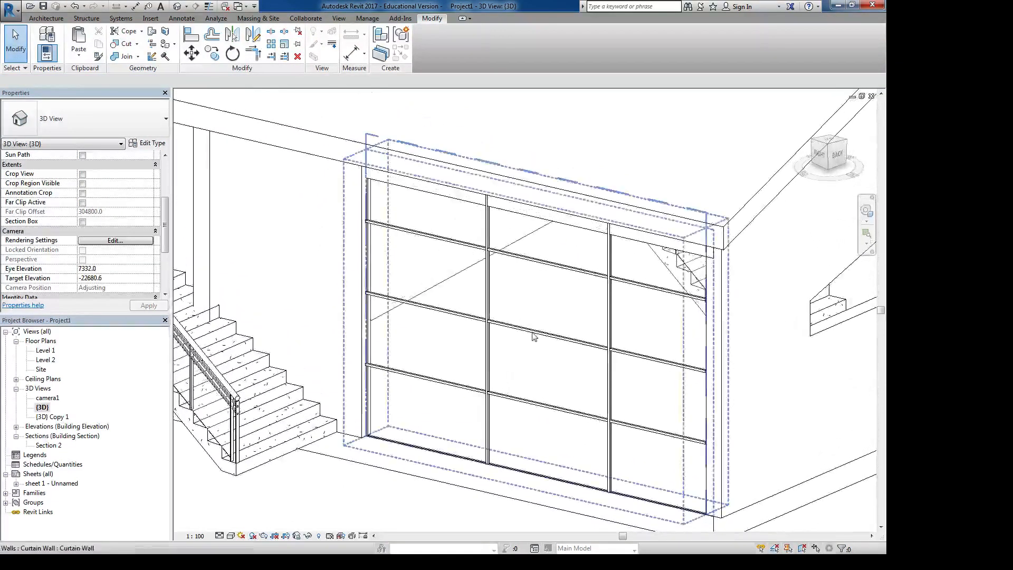
# Preview the building in the Shaded visual style, dismiss the save reminder without saving, and return the view to Hidden Line.
pyautogui.click(231, 536)
pyautogui.click(248, 493)
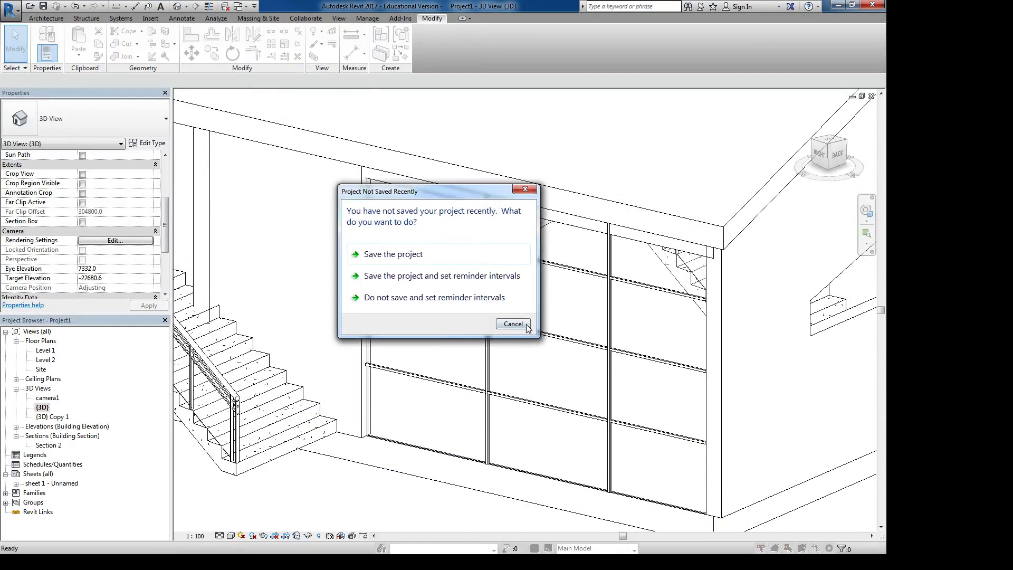
pyautogui.click(527, 326)
pyautogui.click(231, 535)
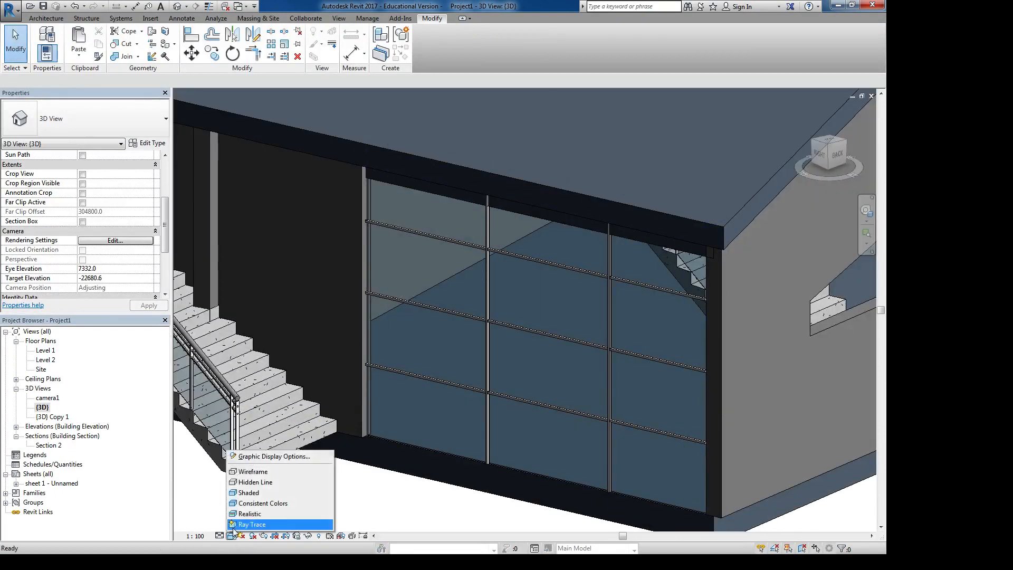
pyautogui.click(245, 482)
pyautogui.moveTo(496, 363); pyautogui.dragTo(476, 337, button='middle')
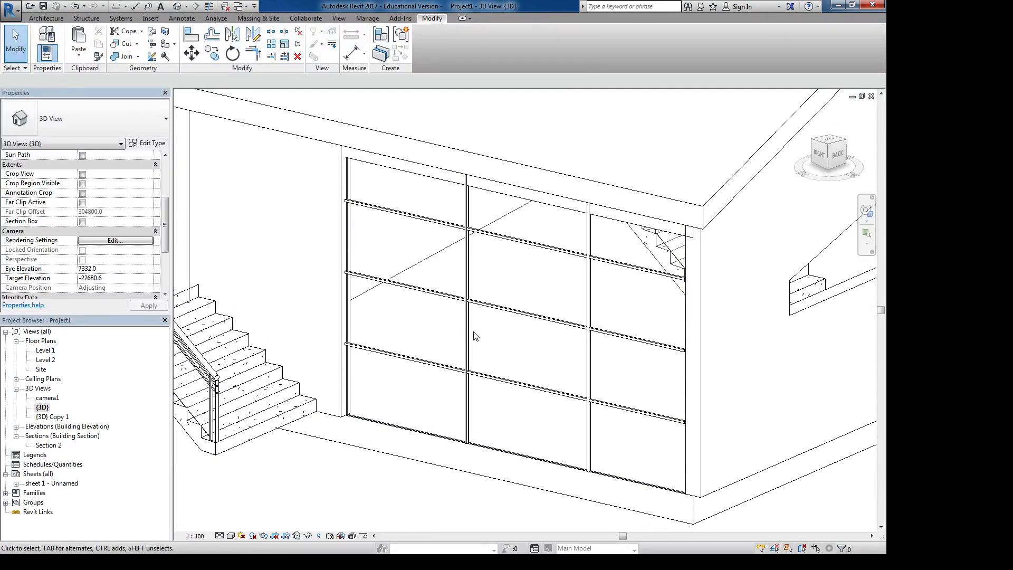
# Add a full-height vertical curtain grid line with All Segments, splitting the middle bay into widths of about 1140 and 860.
pyautogui.click(467, 263)
pyautogui.click(301, 484)
pyautogui.click(46, 18)
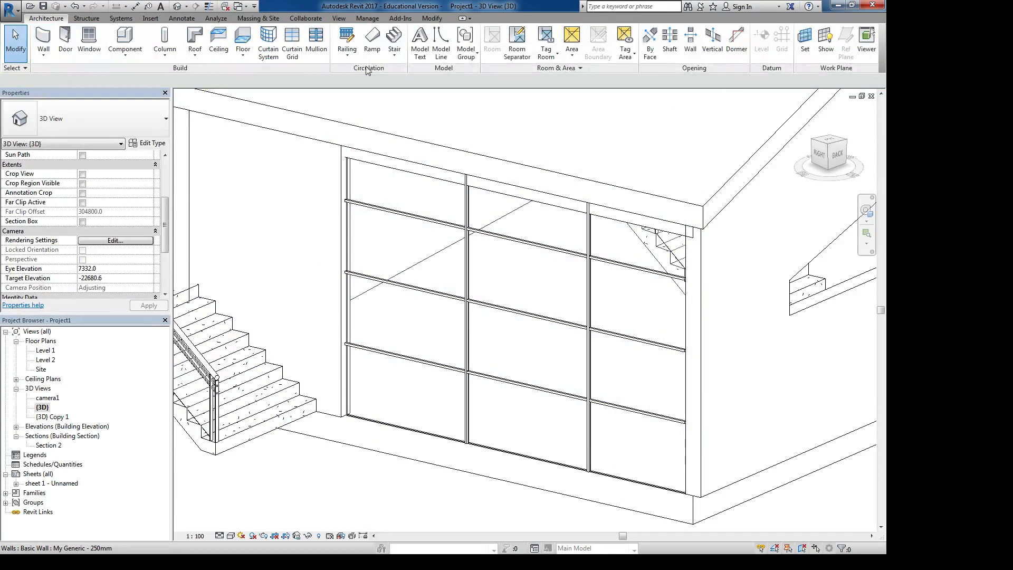
pyautogui.click(294, 37)
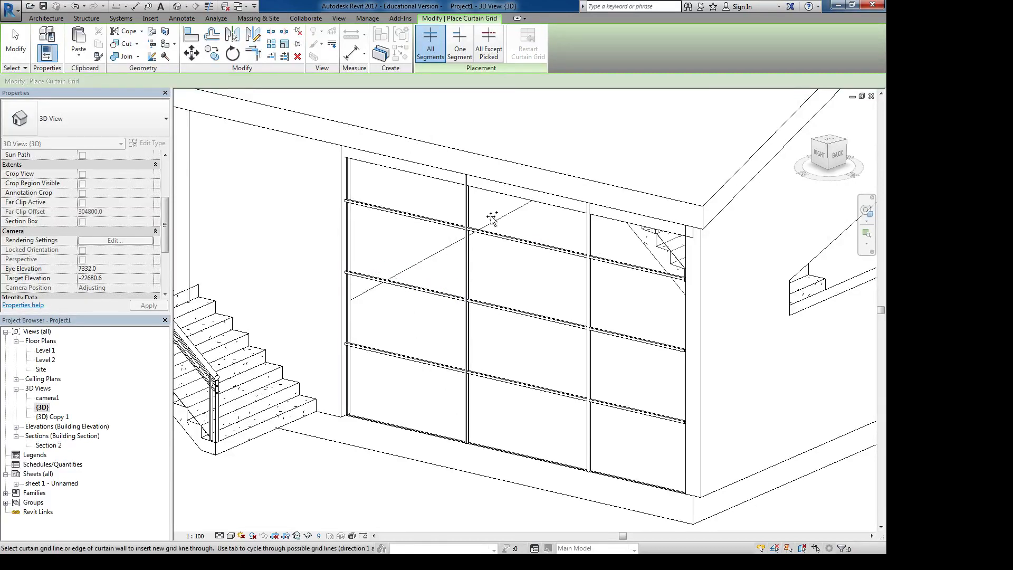
pyautogui.click(537, 253)
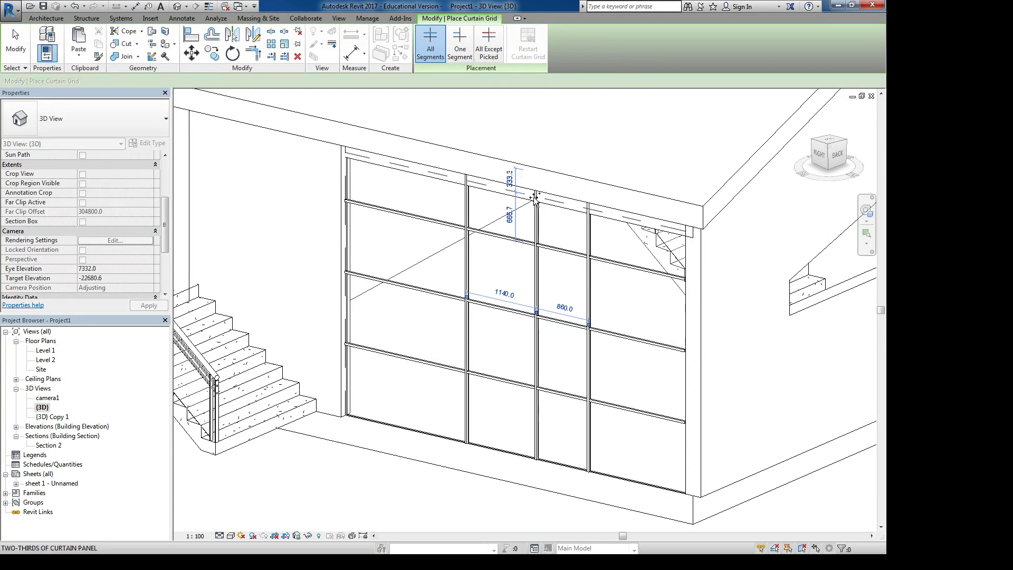
# With One Segment, add a vertical division at 1185/800 in a left-bay panel and a horizontal one at a middle-bay panel's midpoint, deleting the surplus mullions.
pyautogui.click(459, 45)
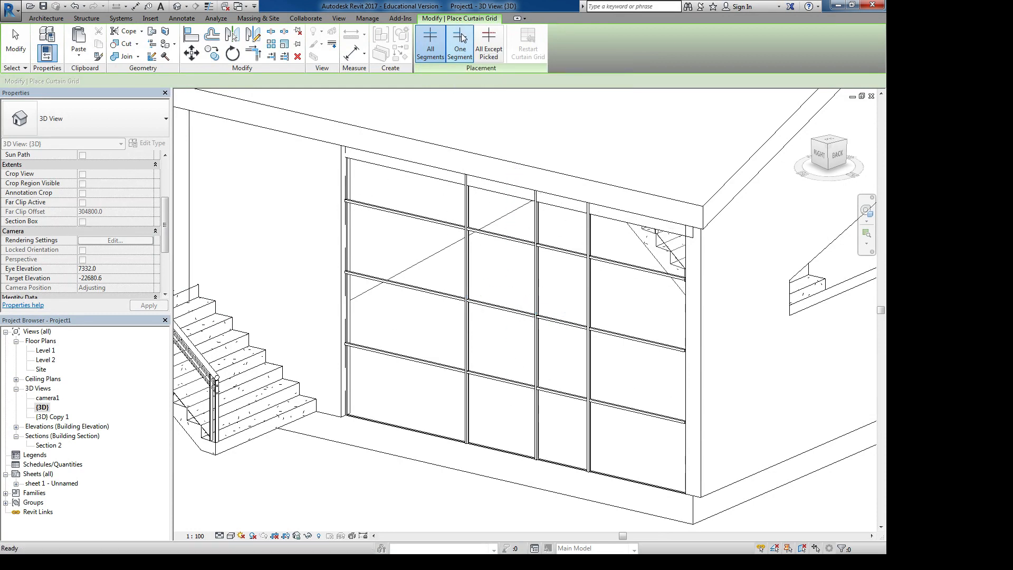
pyautogui.click(419, 221)
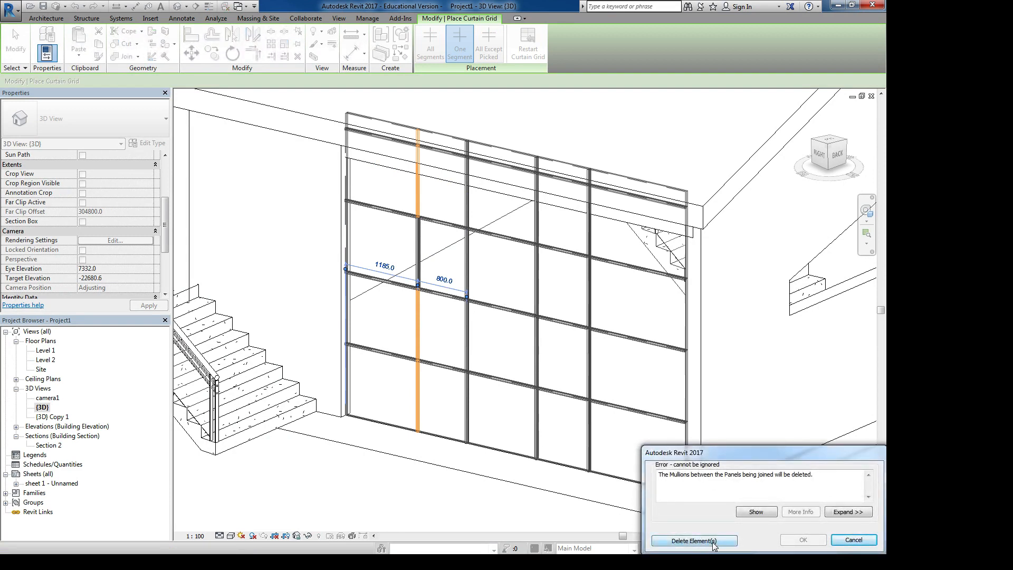
pyautogui.click(694, 540)
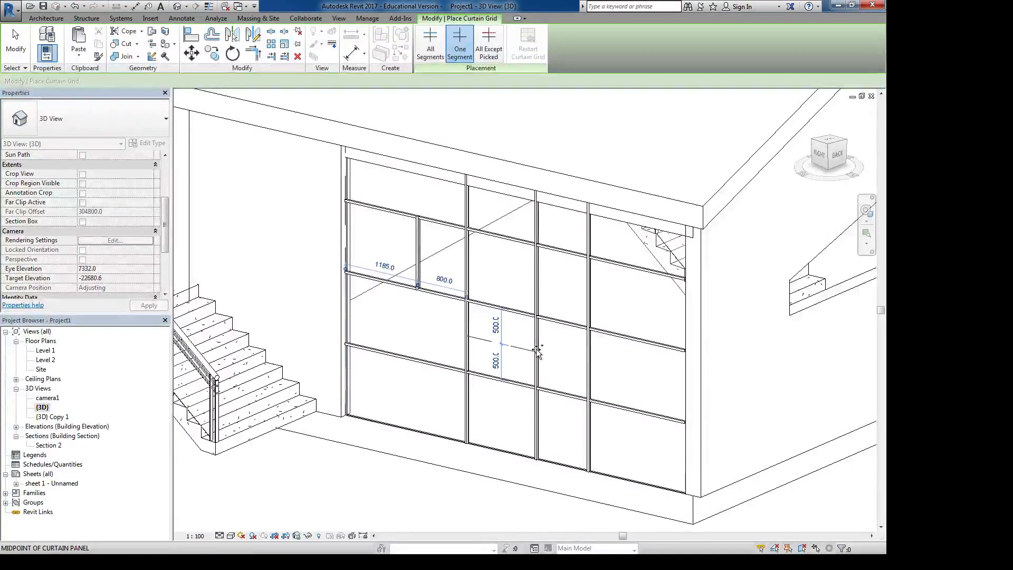
pyautogui.click(537, 351)
pyautogui.click(699, 541)
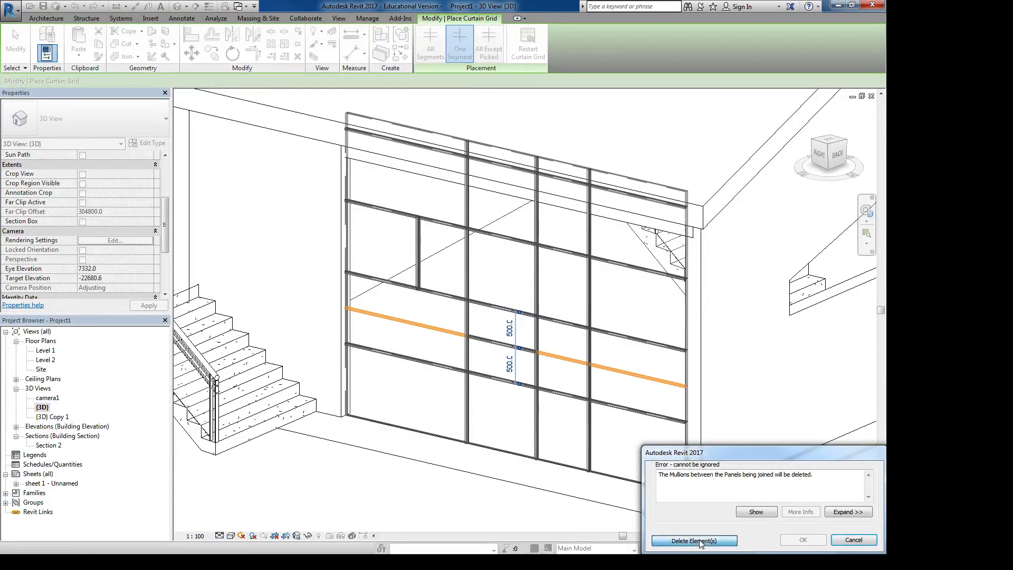
# Try All Except Picked placement for two vertical grid lines in the right bay, the first about 528.7 from its left grid line.
pyautogui.click(488, 47)
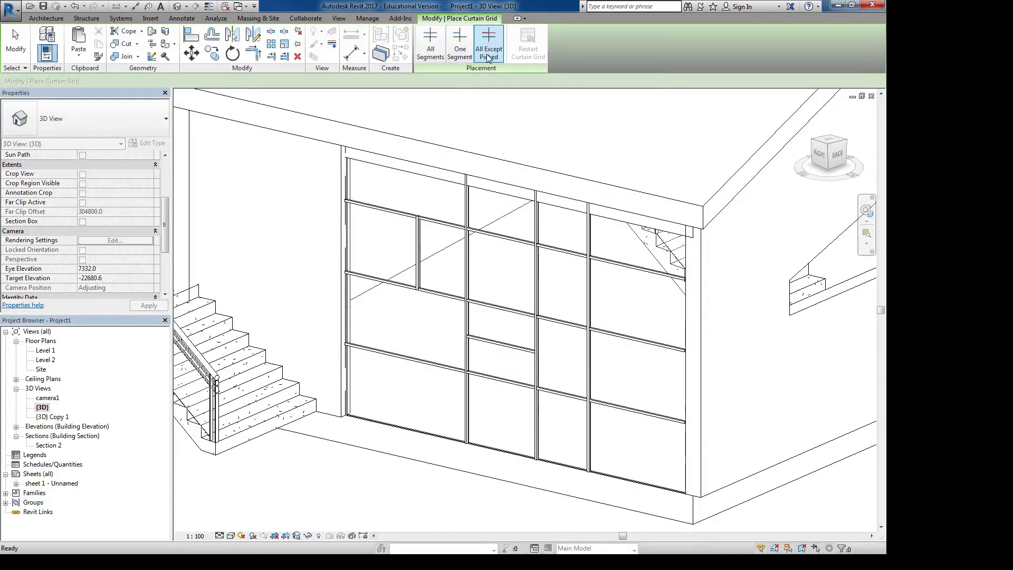
pyautogui.click(624, 337)
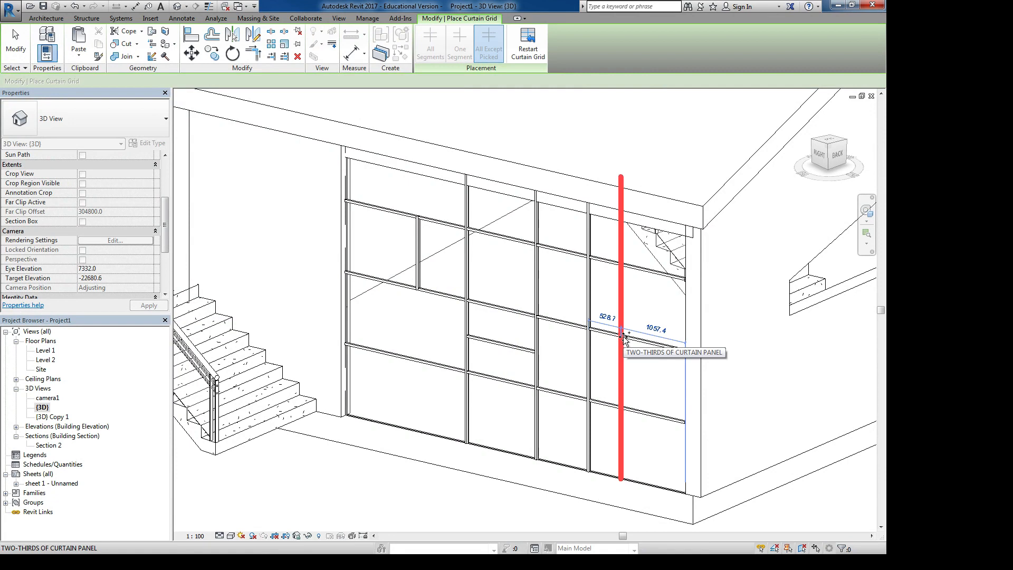
pyautogui.click(653, 340)
pyautogui.press('Escape')
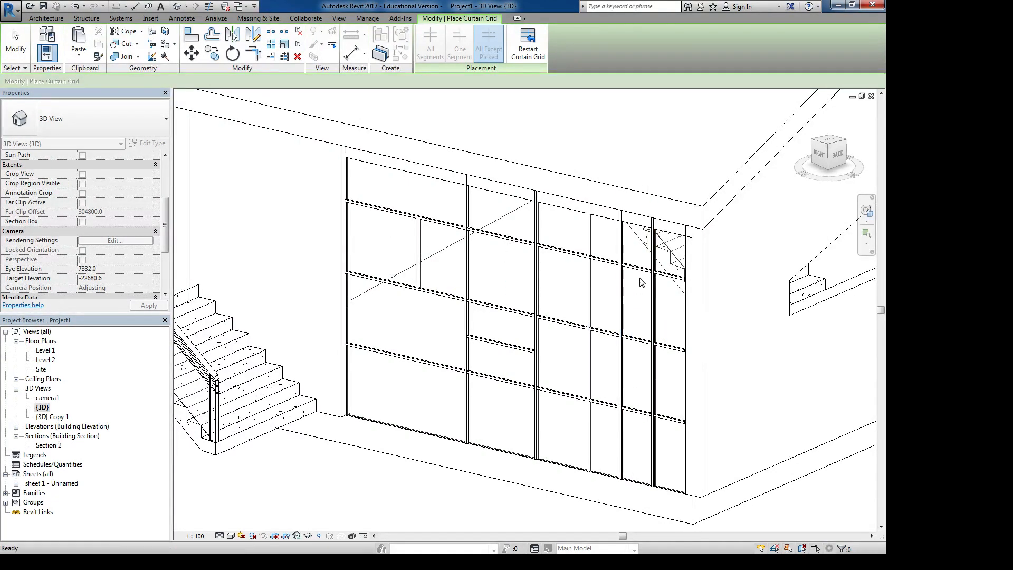
pyautogui.press('Escape')
# Undo the two vertical grid lines placed in the curtain wall's right bay.
pyautogui.moveTo(661, 348); pyautogui.dragTo(677, 363, button='middle')
pyautogui.hotkey('ctrl', 'z')
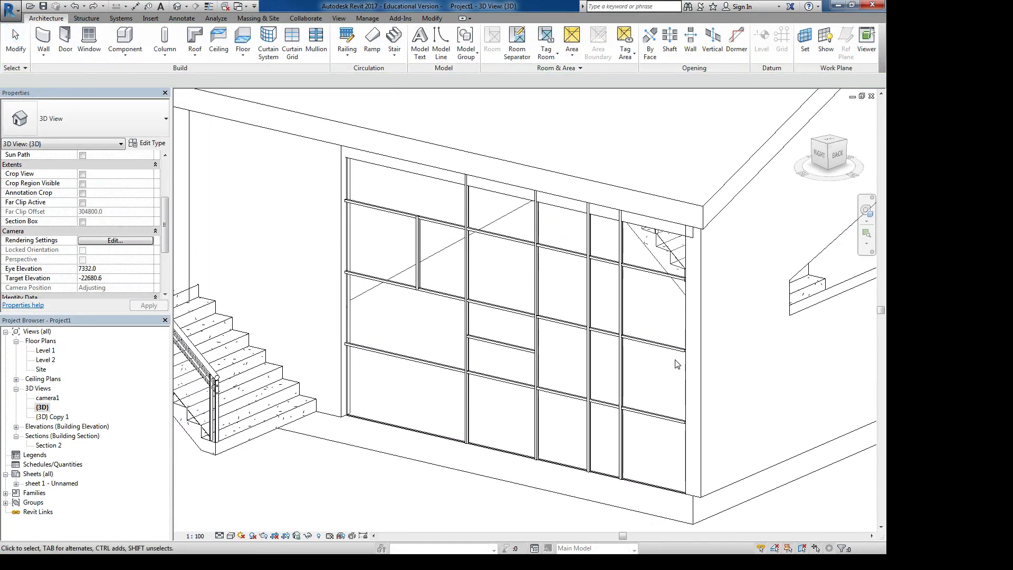
pyautogui.hotkey('ctrl', 'z')
# Add the right-bay segment to the midpoint horizontal grid line, and try removing its middle-bay segment but keep that mullion.
pyautogui.moveTo(558, 350); pyautogui.dragTo(617, 351, button='middle')
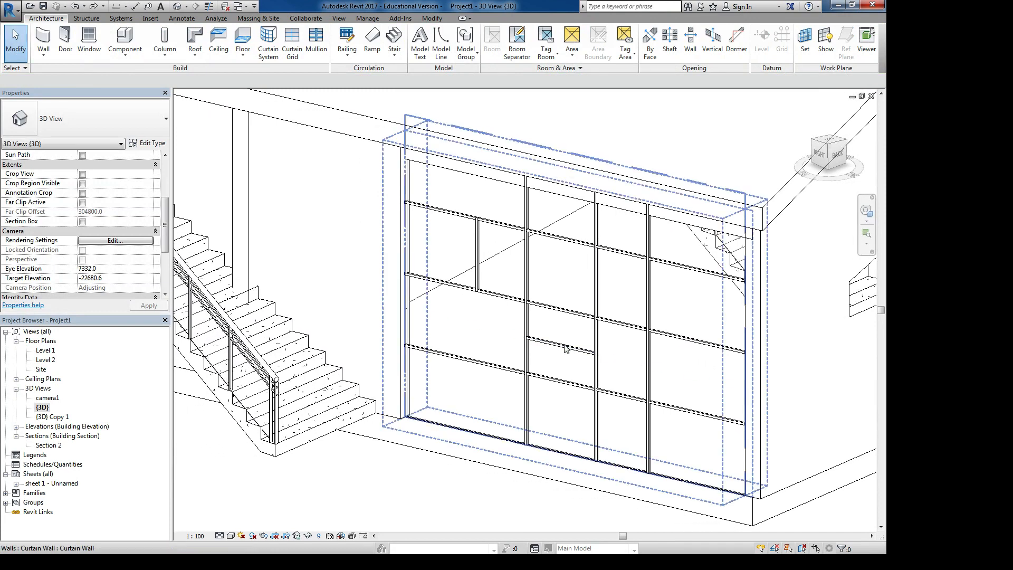
pyautogui.click(514, 333)
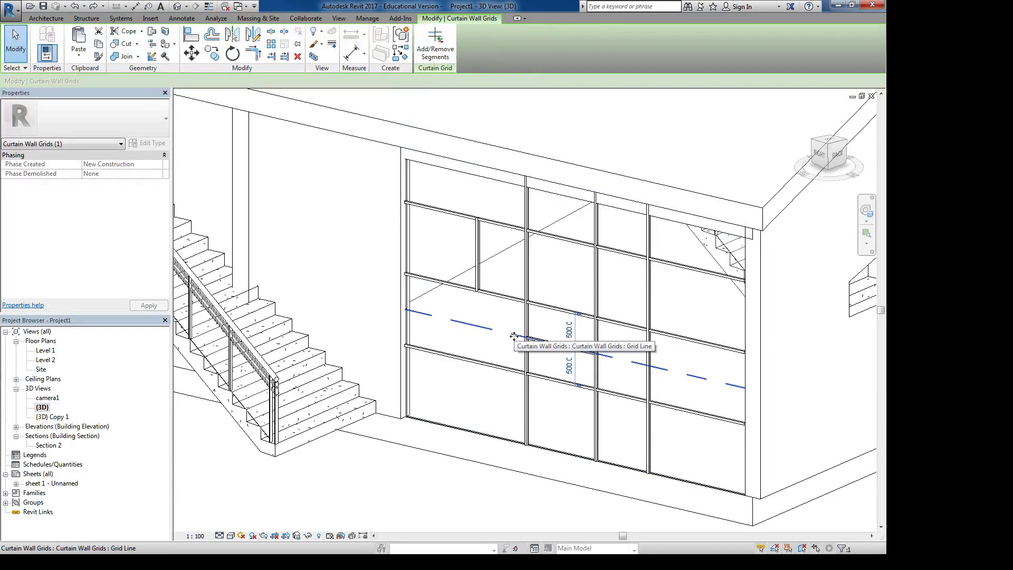
pyautogui.click(435, 43)
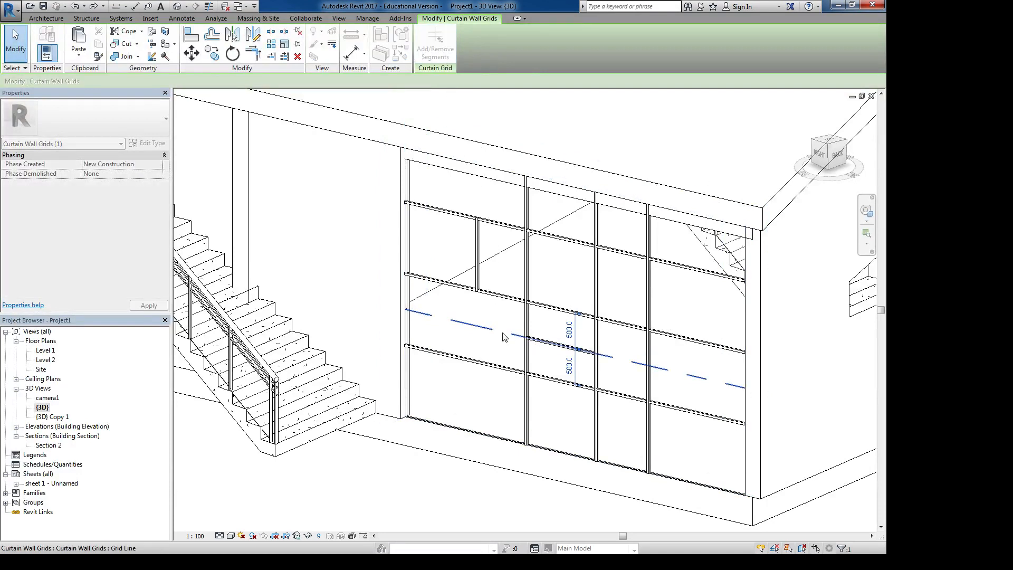
pyautogui.click(688, 375)
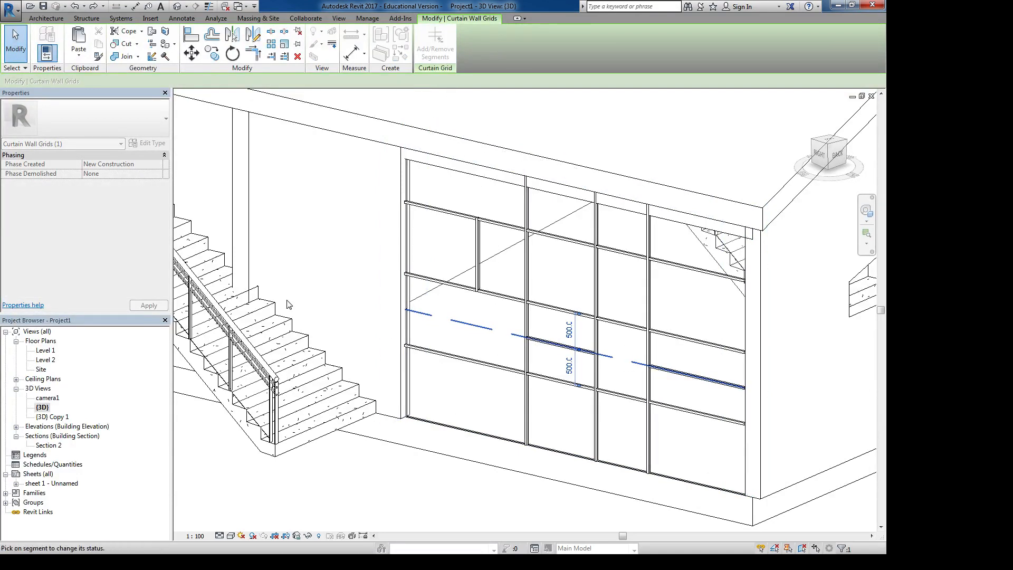
pyautogui.click(556, 344)
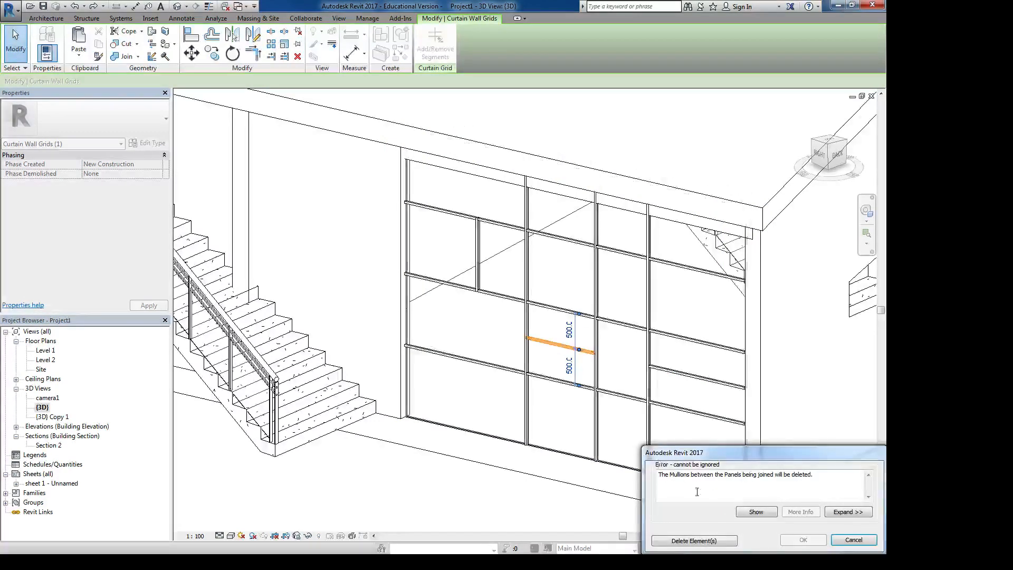
pyautogui.click(873, 540)
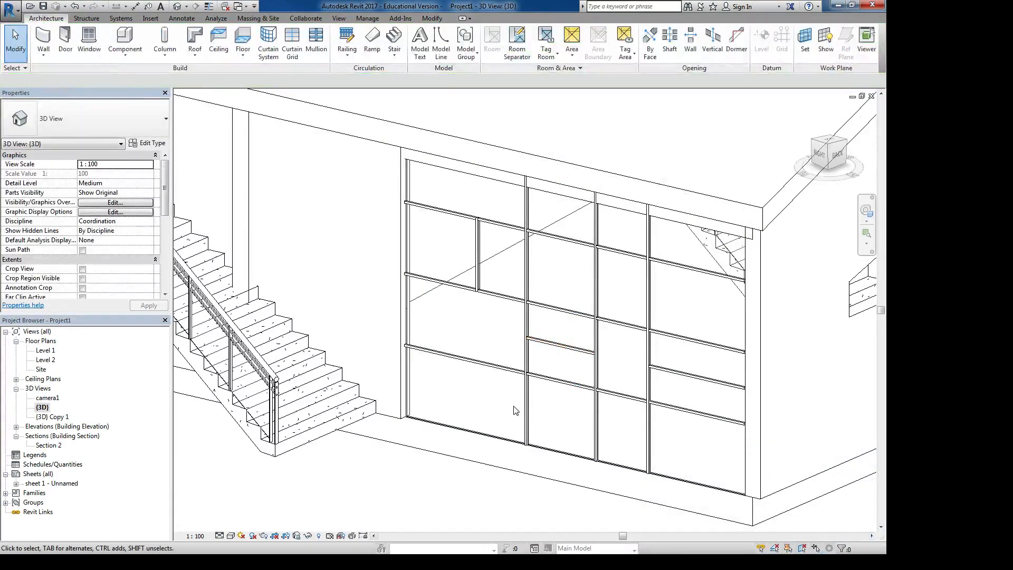
# Delete the 30mm Square mullion from the midpoint grid line in the middle bay.
pyautogui.click(314, 37)
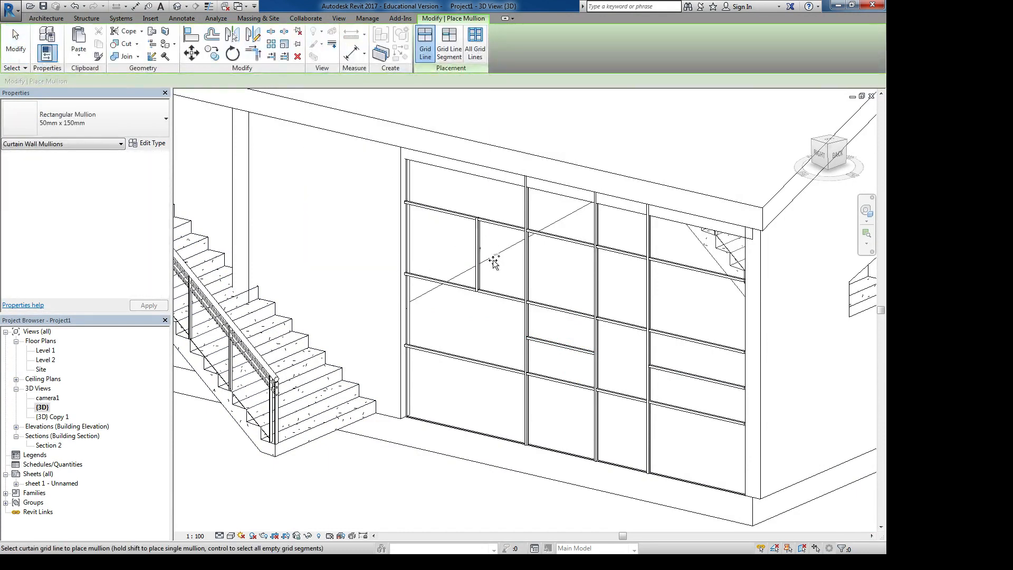
pyautogui.press('Escape')
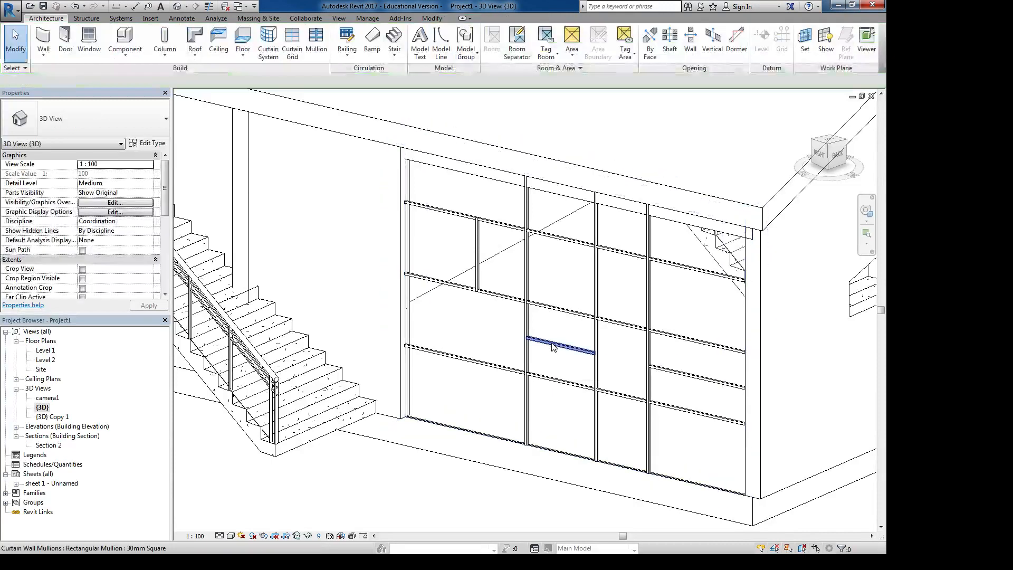
pyautogui.click(553, 347)
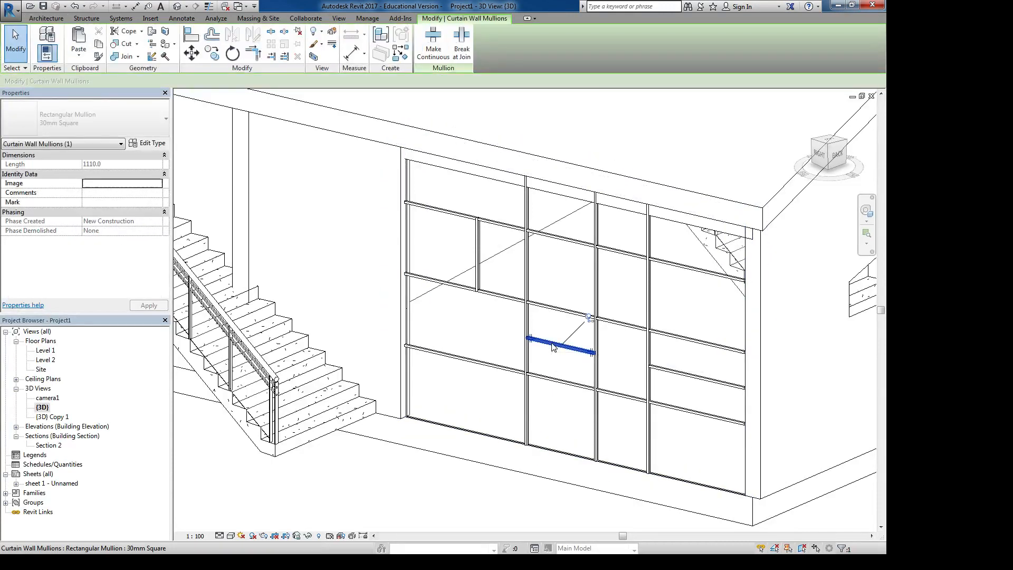
pyautogui.press('Delete')
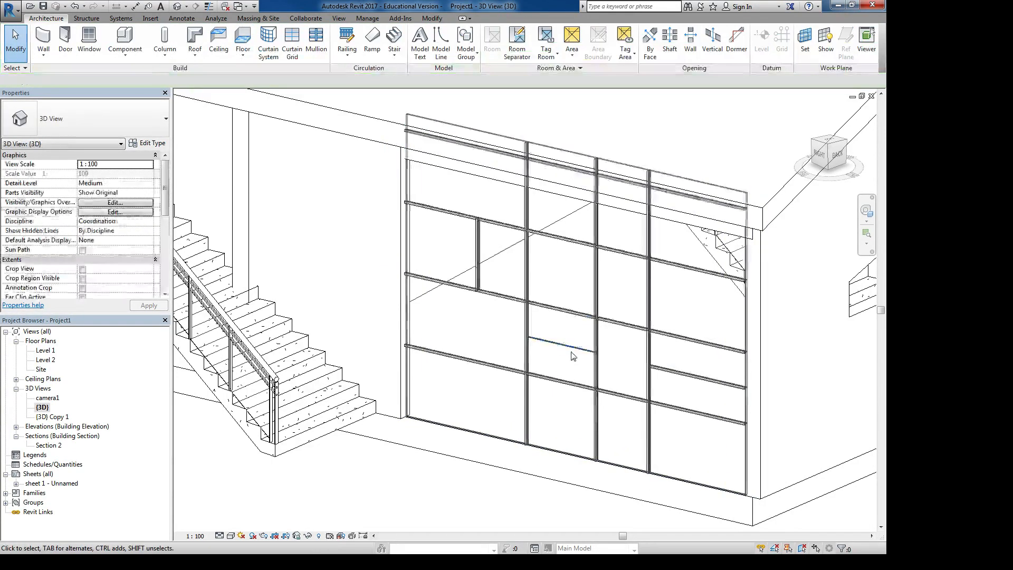
# Place a 50mm x 150mm Rectangular Mullion on the bare midpoint grid line in the middle bay.
pyautogui.scroll(3, 551, 351)
pyautogui.scroll(1, 550, 351)
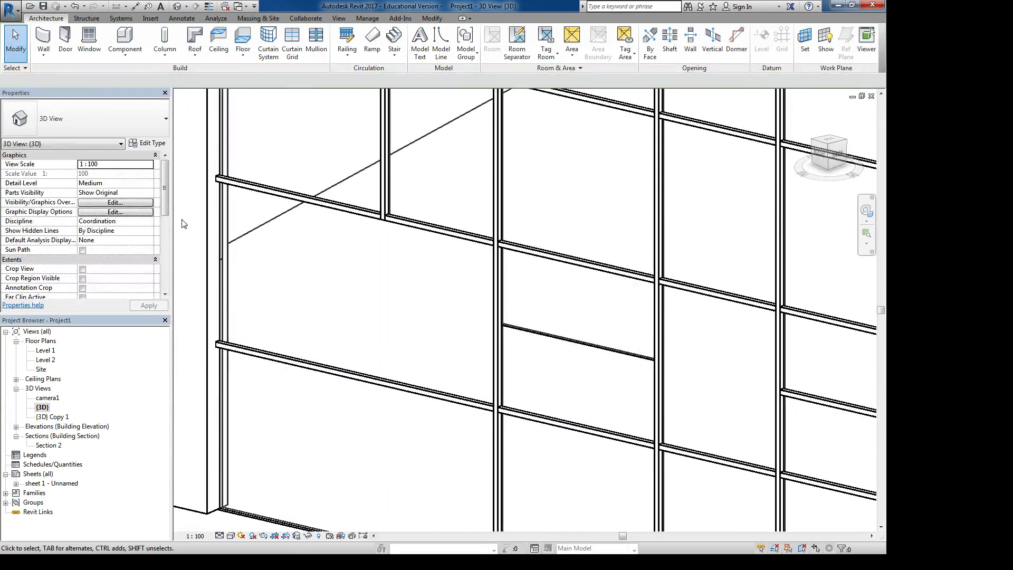
pyautogui.click(316, 40)
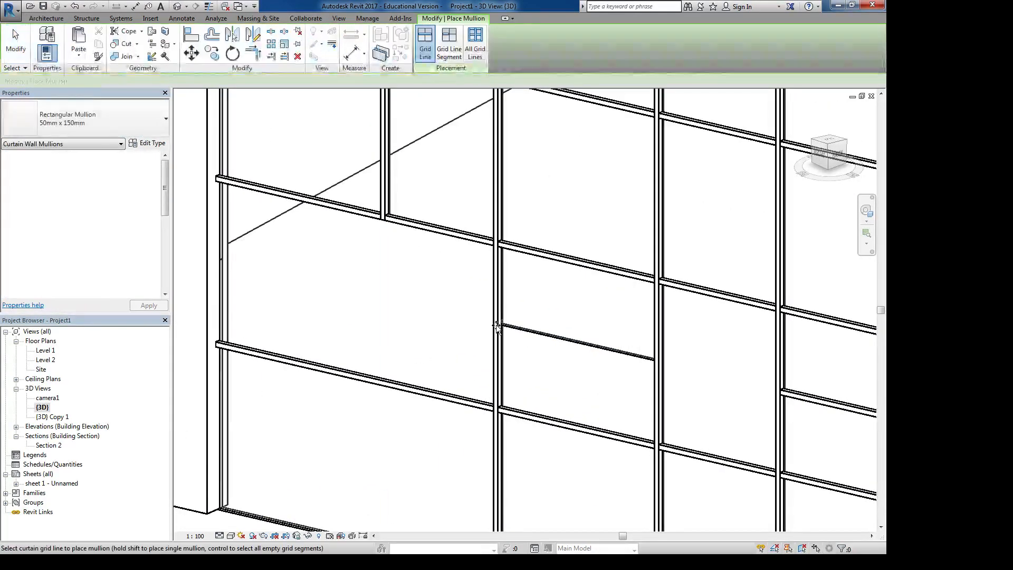
pyautogui.click(549, 333)
pyautogui.scroll(-2, 552, 386)
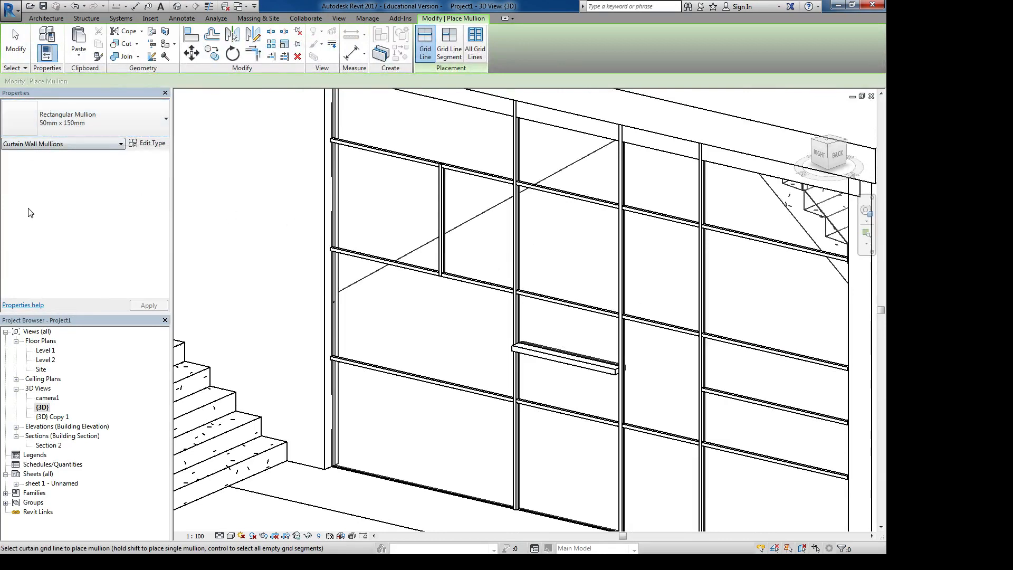
pyautogui.moveTo(449, 306); pyautogui.dragTo(449, 305, button='middle')
pyautogui.scroll(-2, 447, 309)
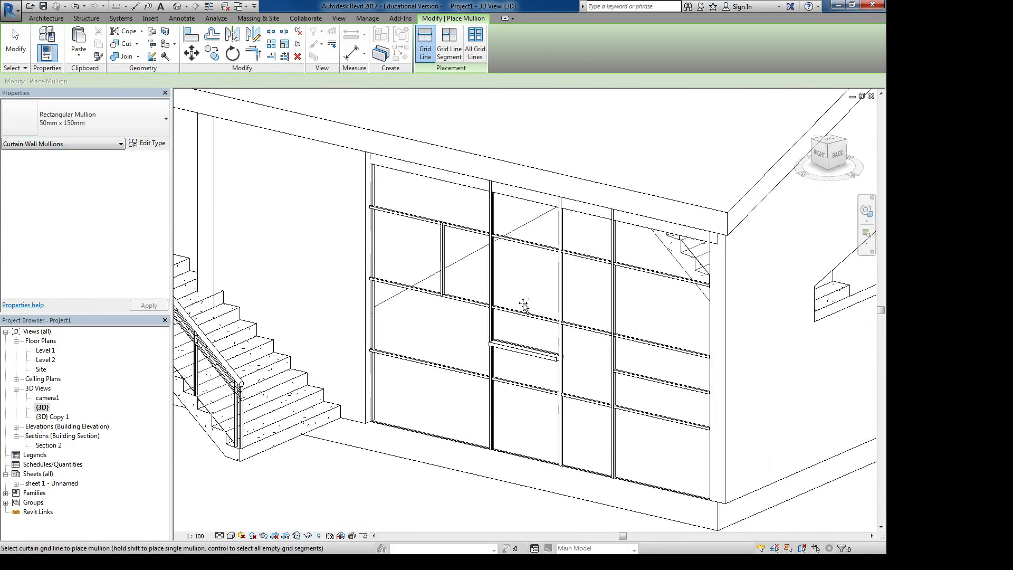
pyautogui.moveTo(529, 309)
pyautogui.mouseDown(button='middle')
pyautogui.moveTo(486, 294)
pyautogui.moveTo(527, 311)
pyautogui.mouseUp(button='middle')
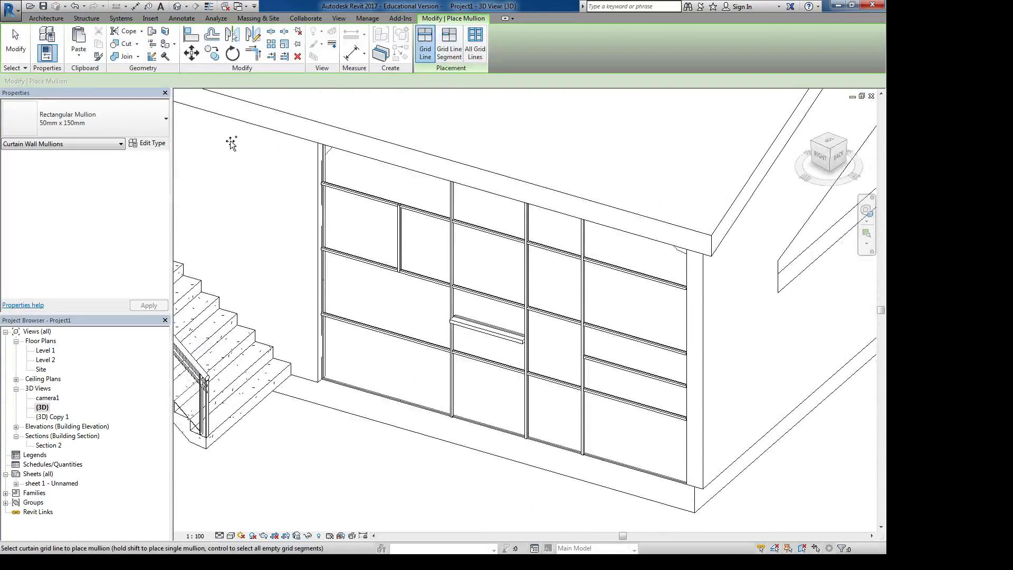
pyautogui.press('Escape')
# Examine which curtain wall elements can be picked individually, cycling through overlapping ones where the middle bay's left grid line meets a horizontal mullion.
pyautogui.click(399, 238)
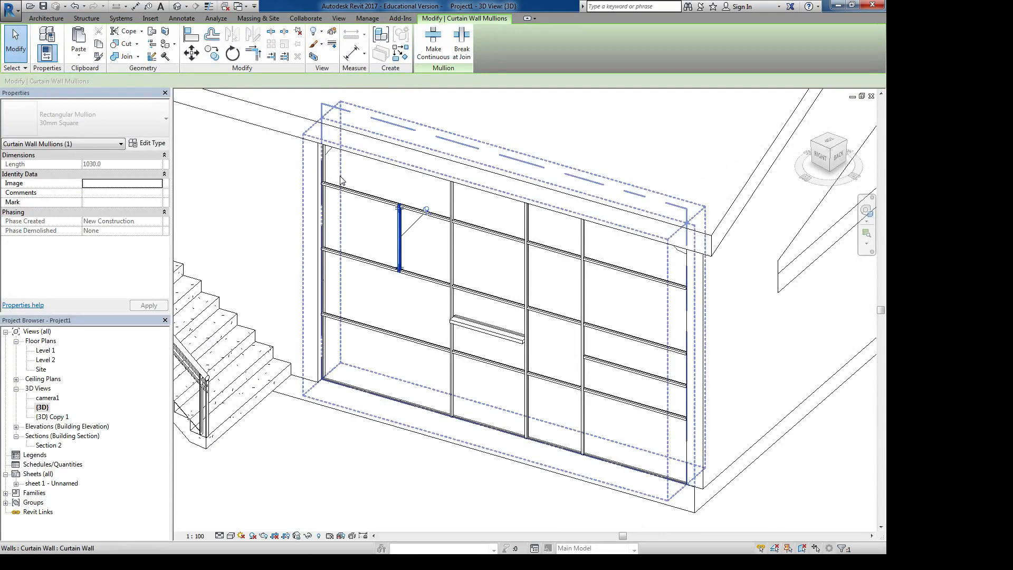
pyautogui.click(340, 177)
pyautogui.scroll(-2, 435, 229)
pyautogui.scroll(1, 421, 273)
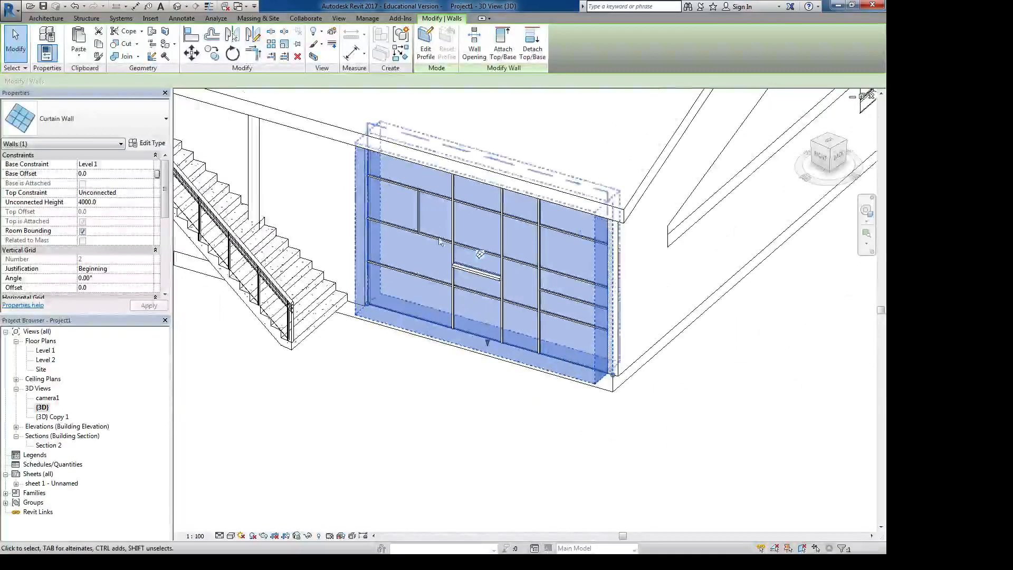
pyautogui.press('Escape')
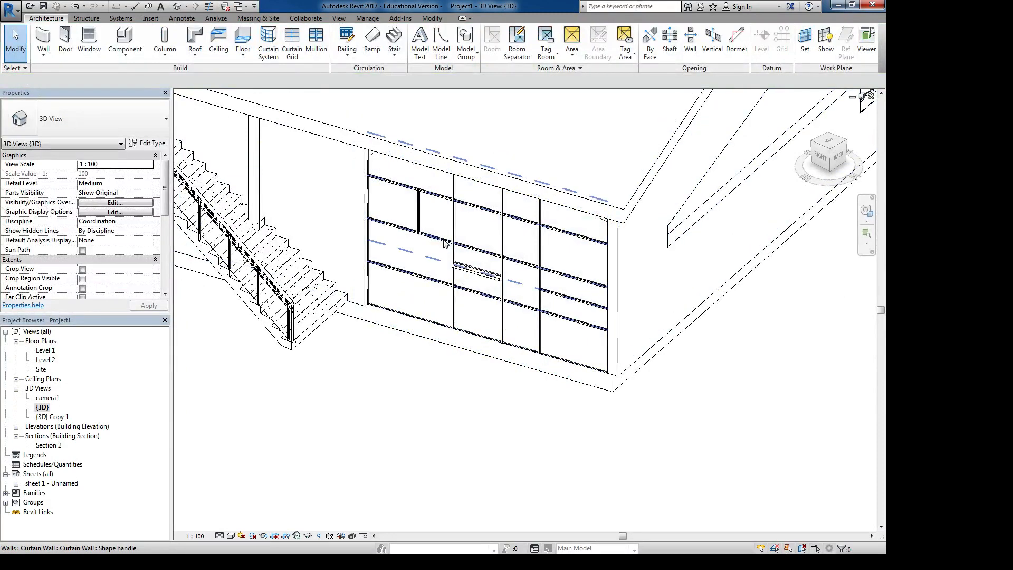
pyautogui.press('Tab')
pyautogui.scroll(3, 451, 243)
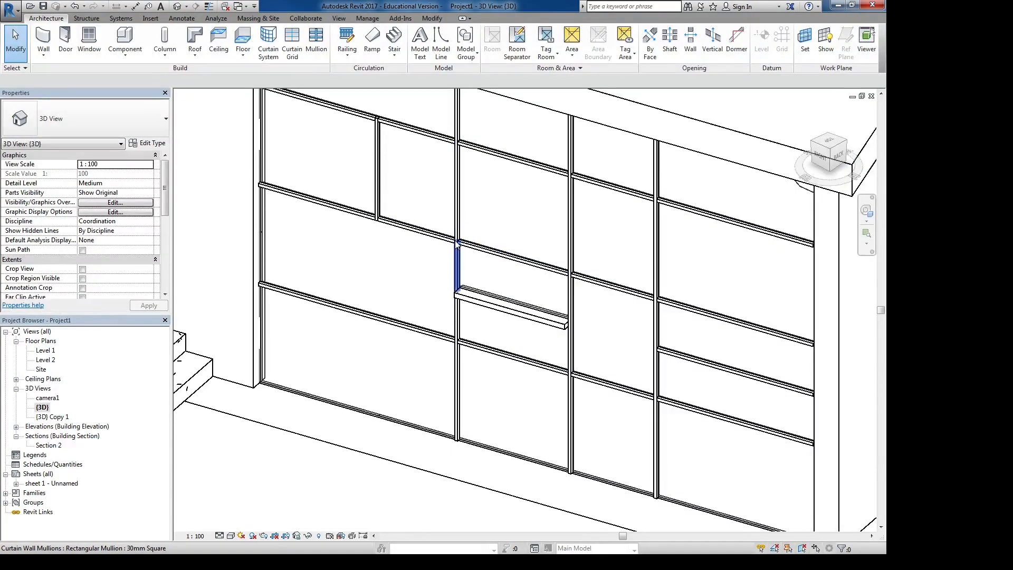
pyautogui.press('Tab')
pyautogui.press('Tab')
pyautogui.press('Tab')
pyautogui.press('Tab')
pyautogui.press('Tab')
pyautogui.press('Tab')
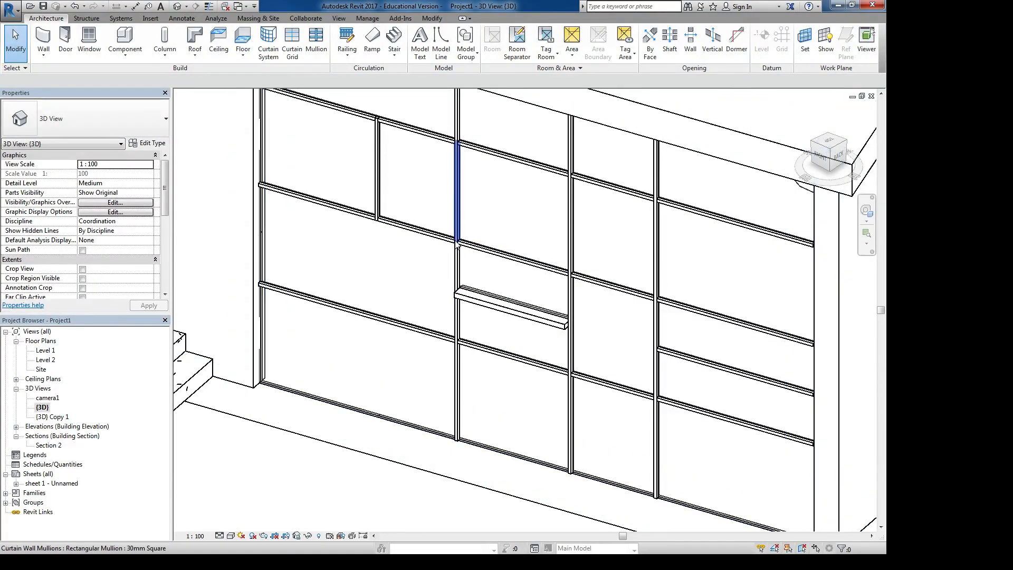
pyautogui.press('Tab')
pyautogui.press('Tab')
pyautogui.press('Tab')
pyautogui.press('Tab')
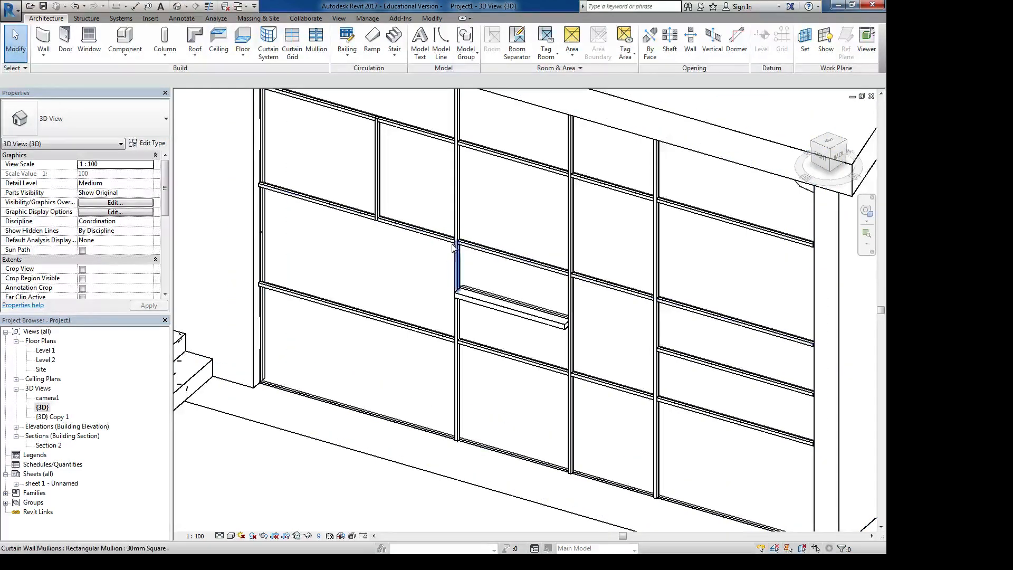
# Delete the short vertical mullion directly above the deeper mullion's left end.
pyautogui.press('Tab')
pyautogui.click(458, 278)
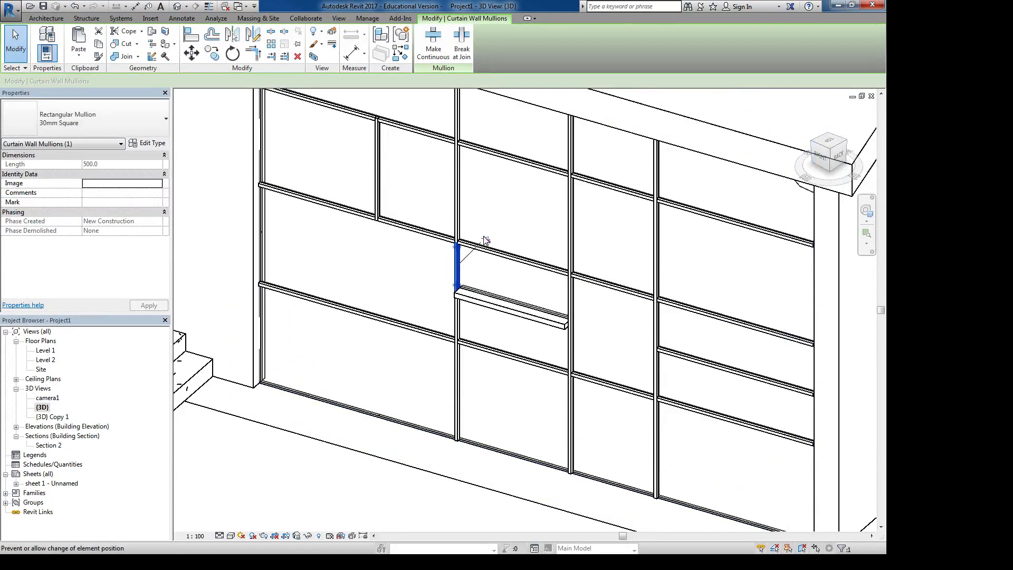
pyautogui.press('Delete')
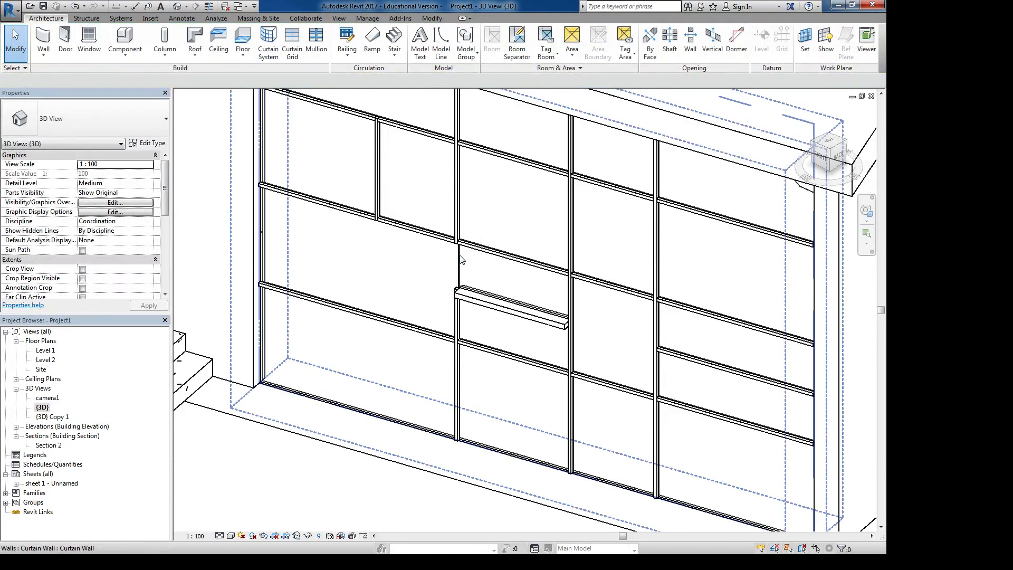
# Change the glazed panel directly above the middle bay's deeper mullion to the System Panel type Solid.
pyautogui.press('Tab')
pyautogui.click(459, 257)
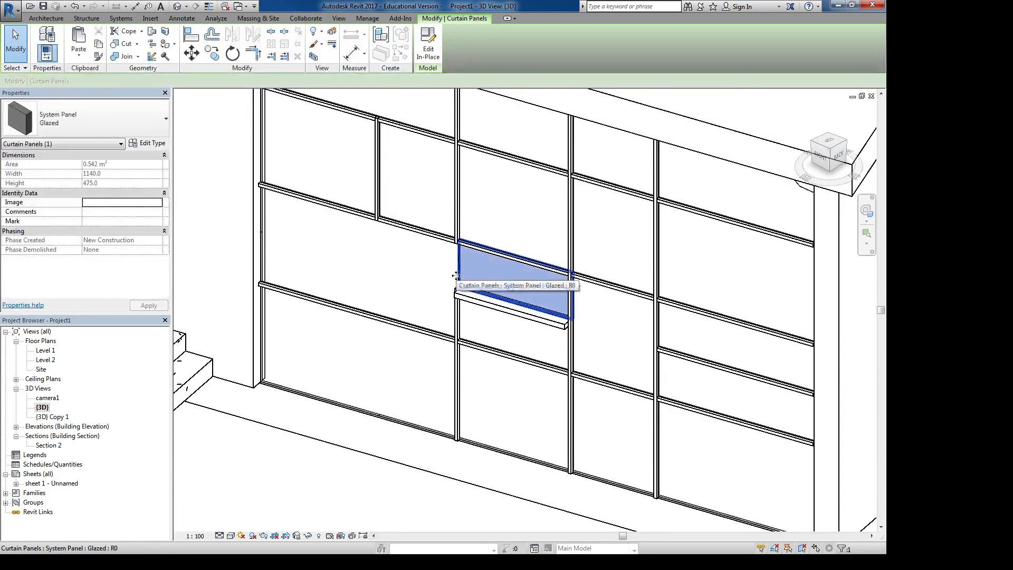
pyautogui.keyDown('shift'); pyautogui.moveTo(459, 257); pyautogui.dragTo(391, 322, button='middle'); pyautogui.keyUp('shift')
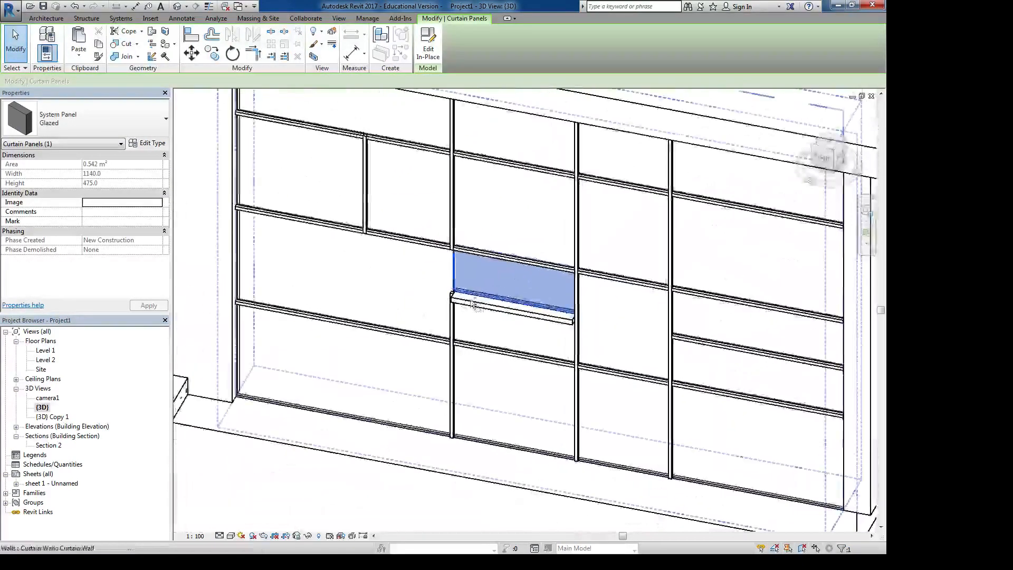
pyautogui.click(106, 116)
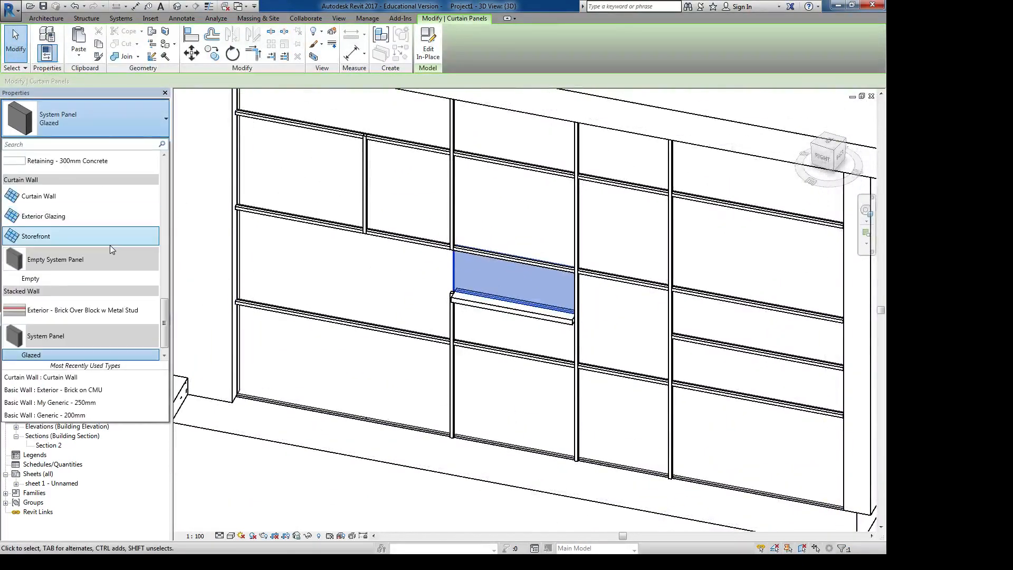
pyautogui.scroll(5, 110, 246)
pyautogui.scroll(-5, 111, 250)
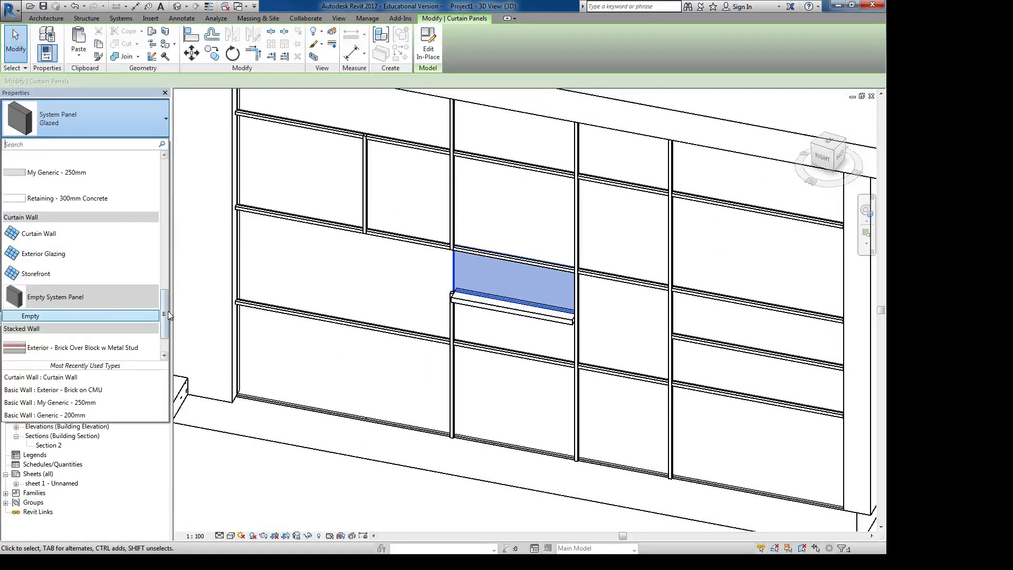
pyautogui.moveTo(164, 313); pyautogui.dragTo(162, 349)
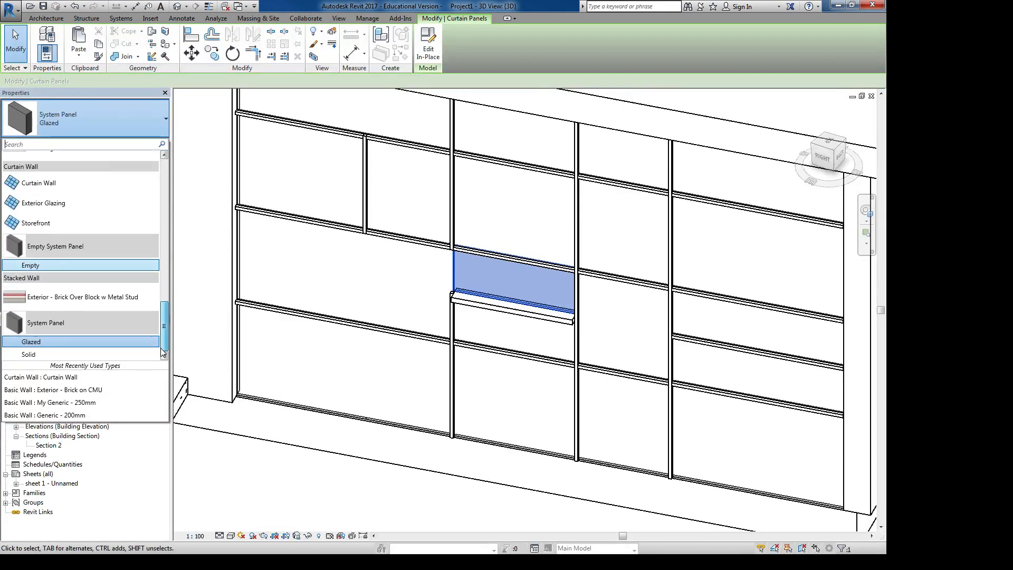
pyautogui.click(29, 354)
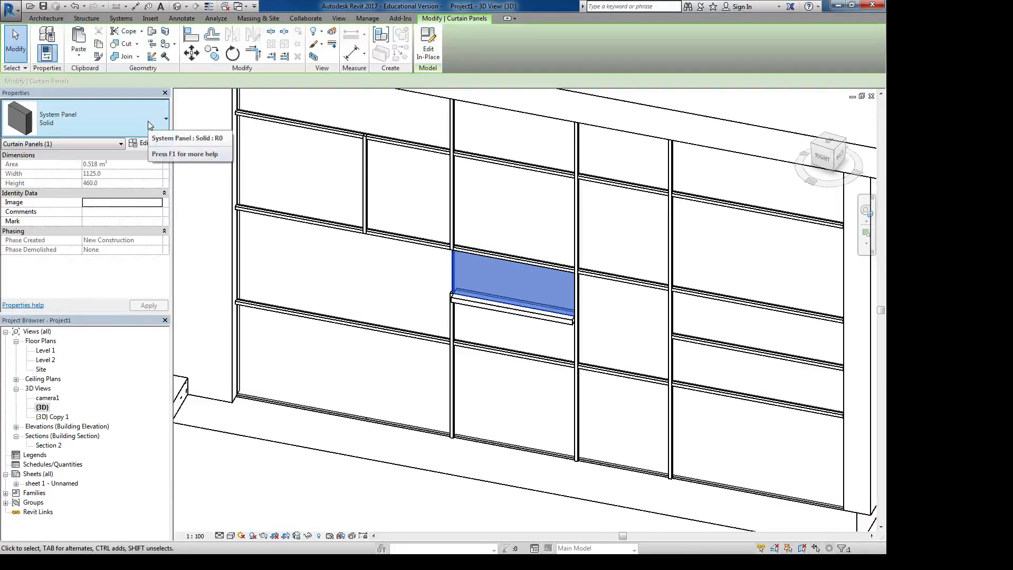
pyautogui.moveTo(482, 299); pyautogui.dragTo(486, 303, button='middle')
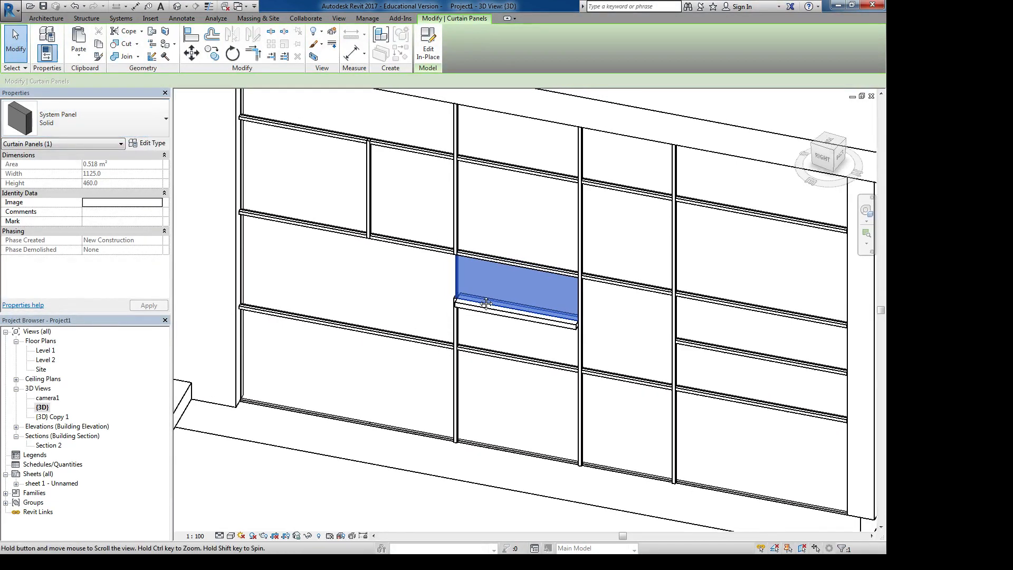
pyautogui.scroll(-3, 486, 303)
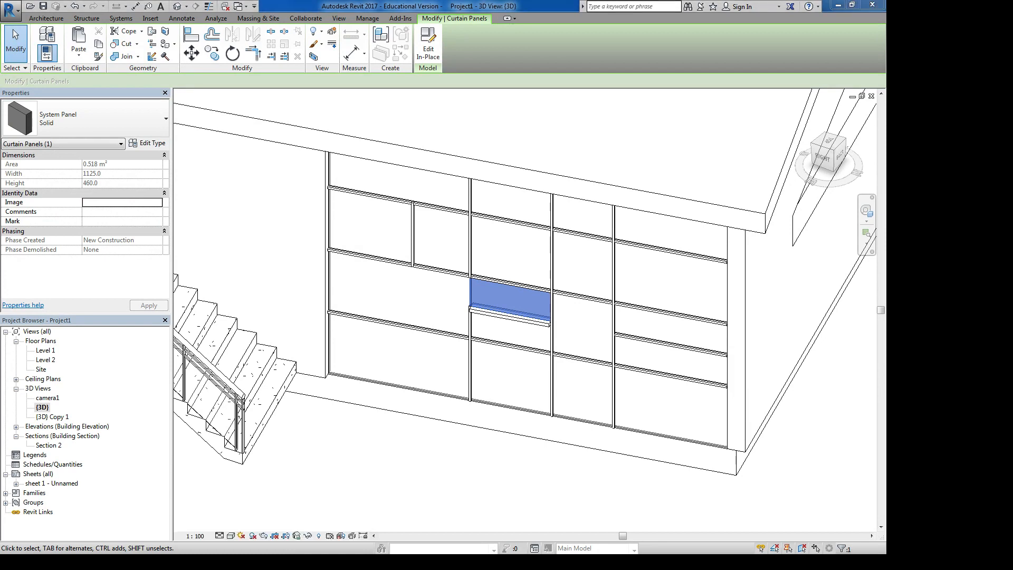
# Open the Level 1 floor plan view.
pyautogui.click(613, 289)
pyautogui.scroll(-2, 614, 288)
pyautogui.scroll(1, 614, 288)
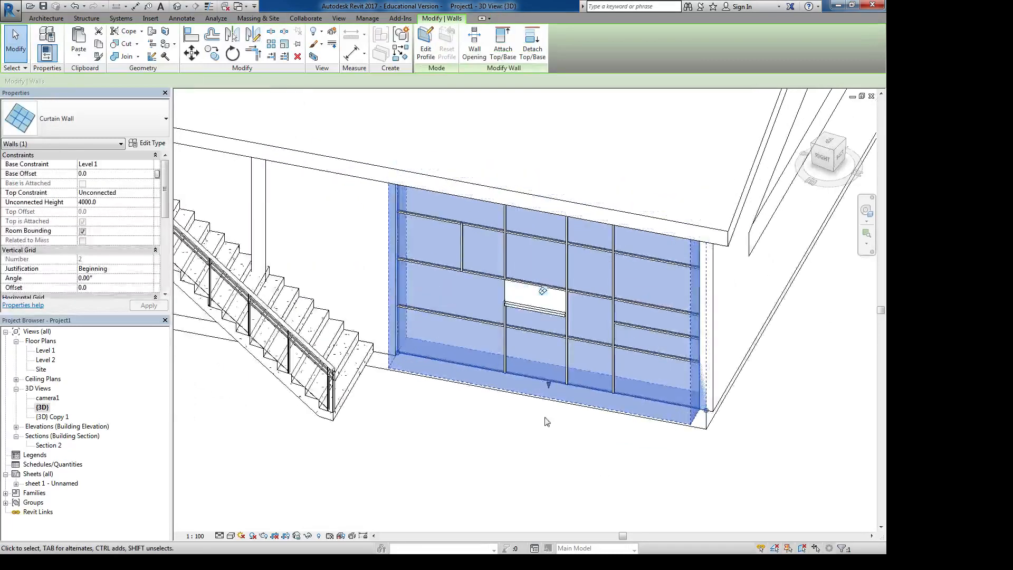
pyautogui.click(44, 351)
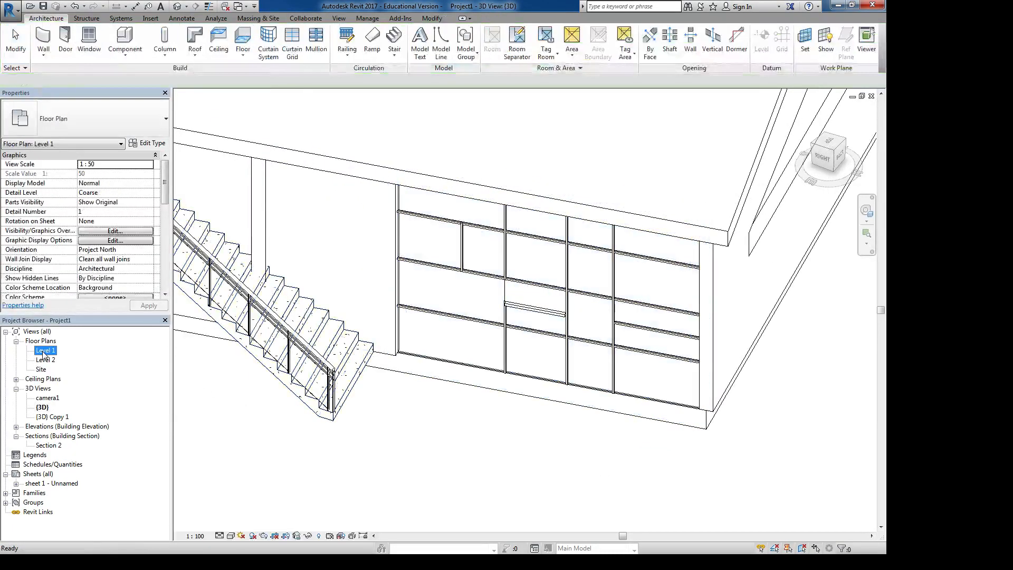
pyautogui.doubleClick(44, 352)
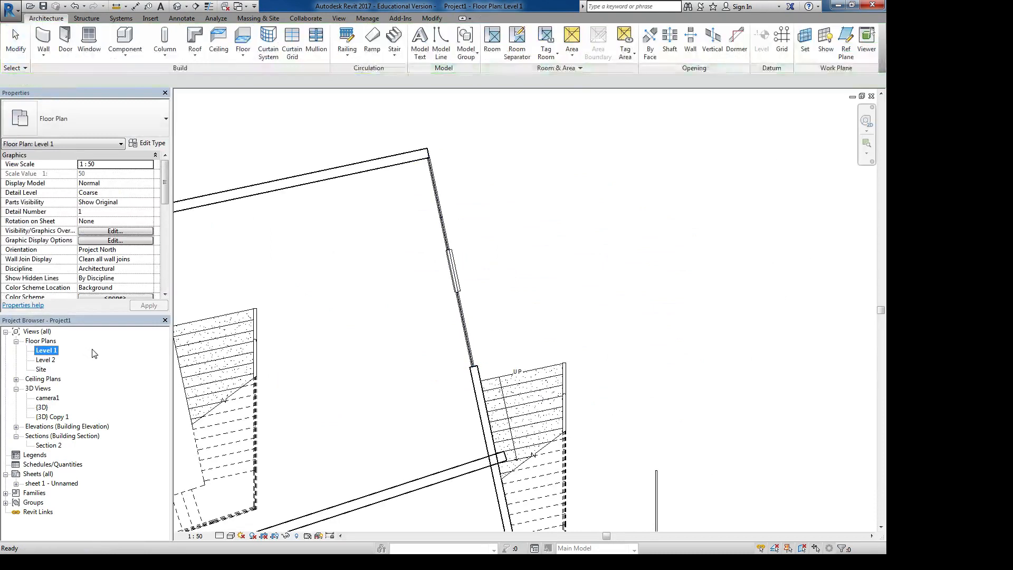
# Shorten the curtain wall in plan by pulling in both ends, to a length of about 4000.
pyautogui.scroll(1, 402, 305)
pyautogui.click(402, 306)
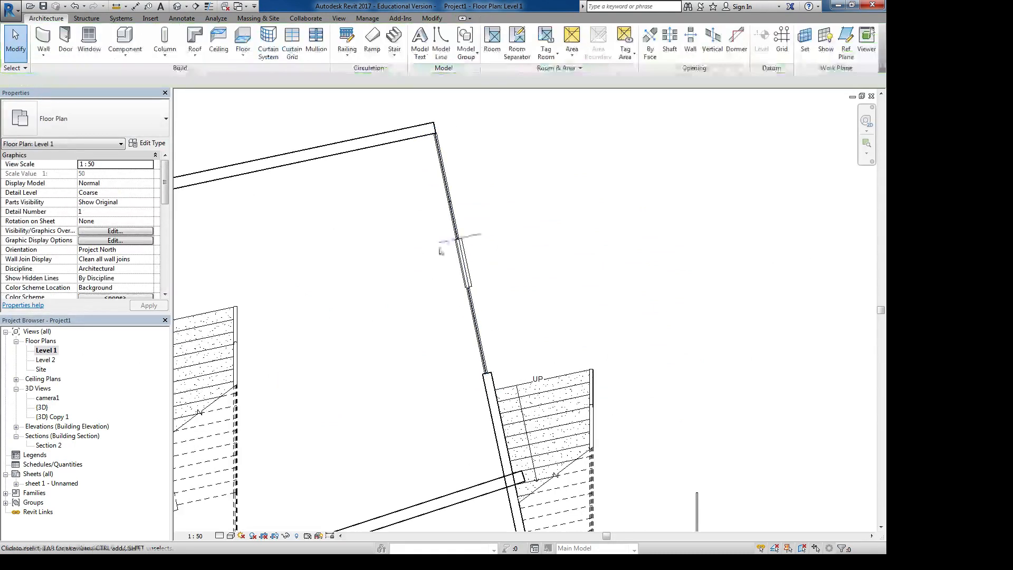
pyautogui.click(452, 206)
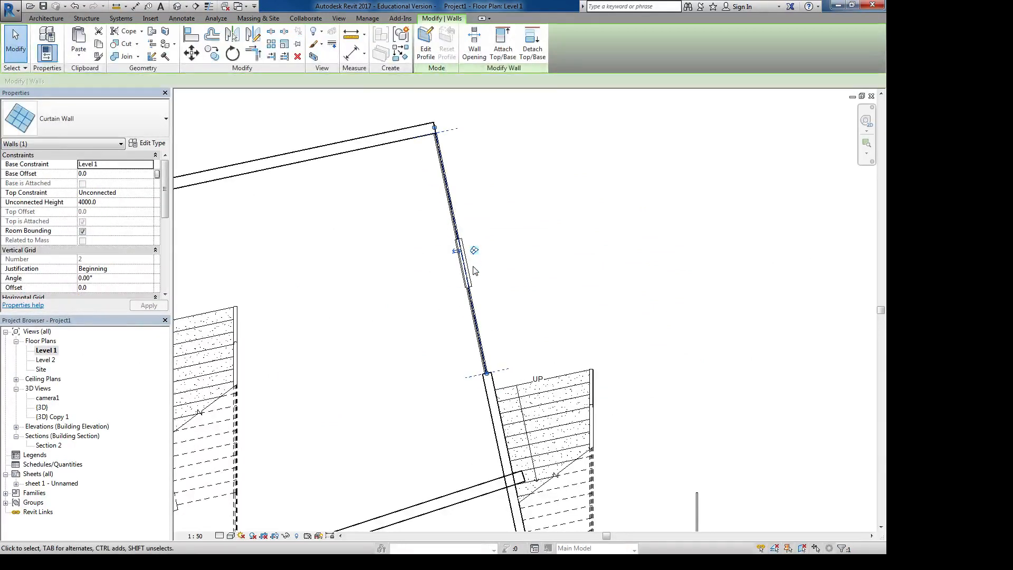
pyautogui.moveTo(435, 127); pyautogui.dragTo(442, 167)
pyautogui.moveTo(485, 374); pyautogui.dragTo(480, 339)
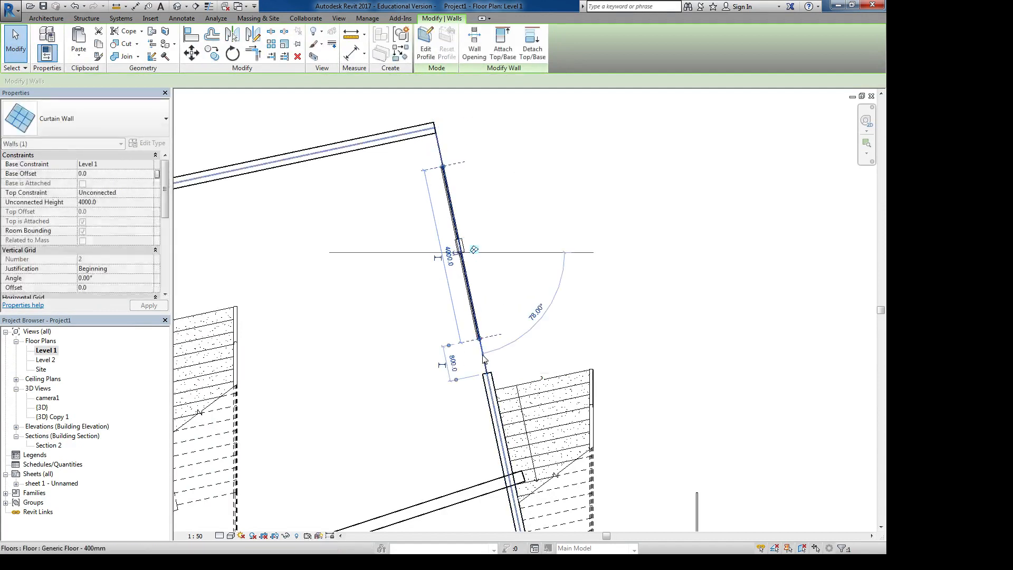
pyautogui.click(546, 320)
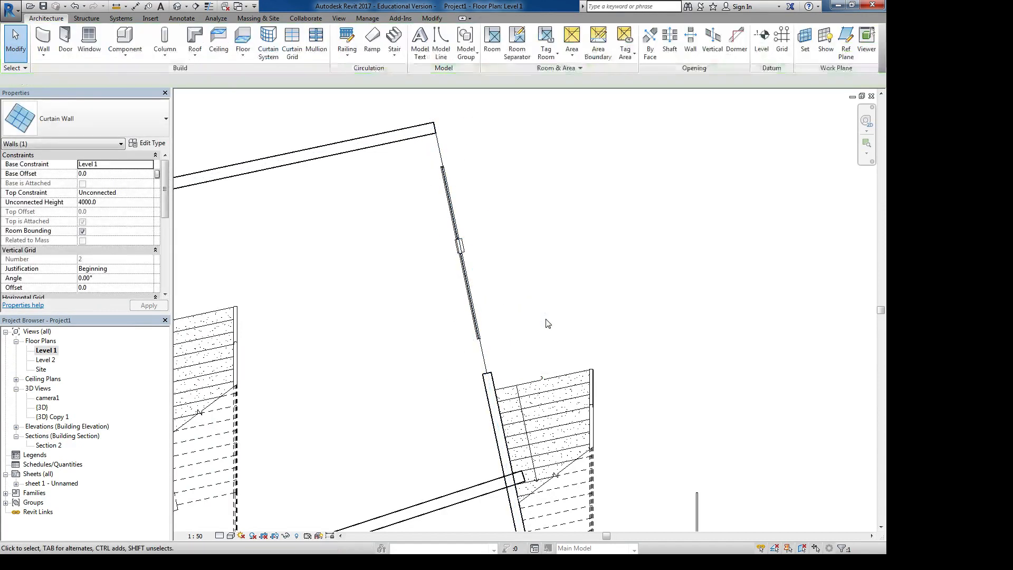
# Select the whole curtain wall with its grids, panels and mullions and shift it slightly along its line, about 919.6 from the adjoining wall near the stair.
pyautogui.click(453, 208)
pyautogui.moveTo(405, 159); pyautogui.dragTo(510, 349)
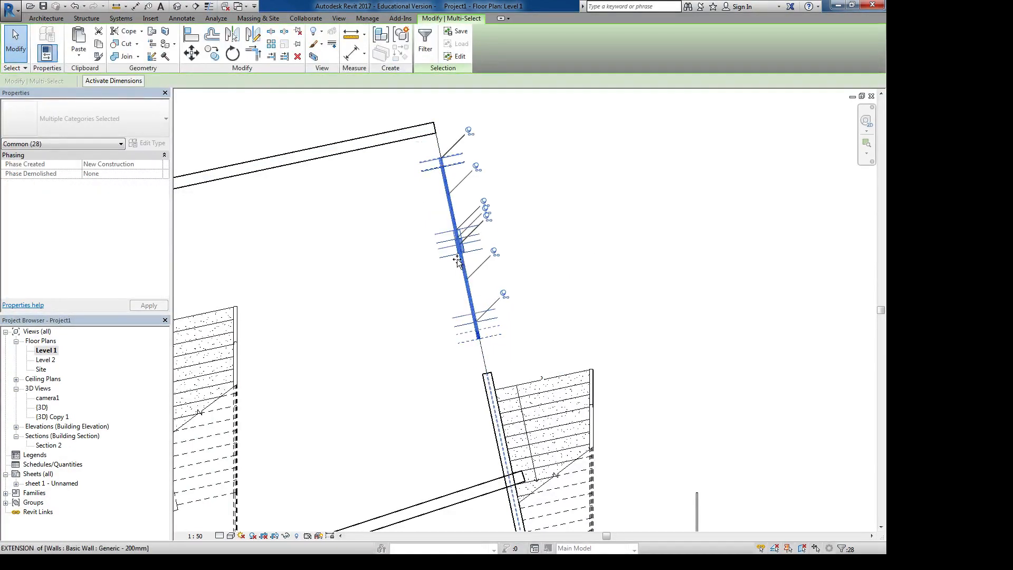
pyautogui.moveTo(457, 260)
pyautogui.mouseDown()
pyautogui.moveTo(439, 243)
pyautogui.moveTo(462, 257)
pyautogui.moveTo(448, 274)
pyautogui.moveTo(467, 277)
pyautogui.mouseUp()
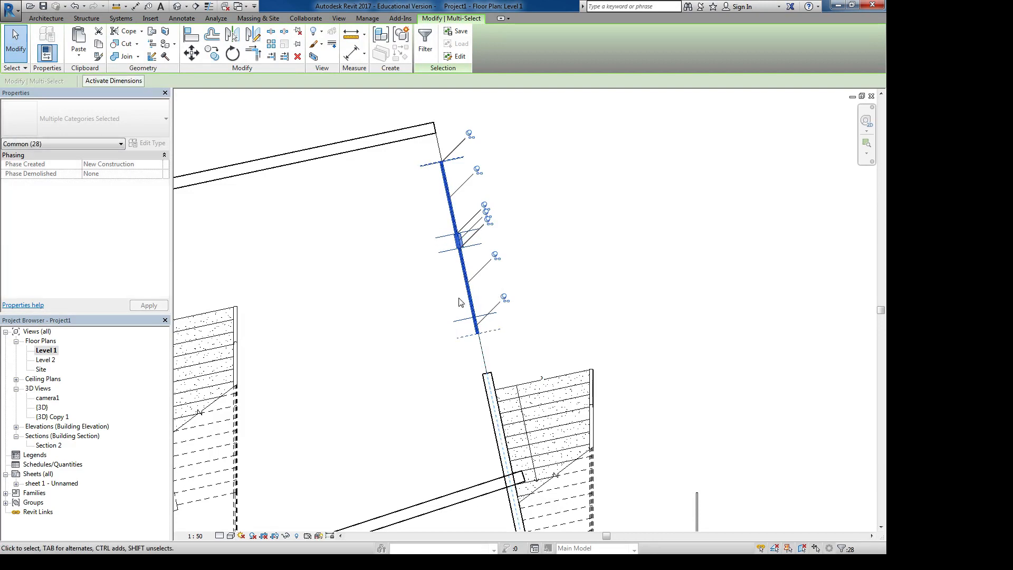
pyautogui.click(663, 210)
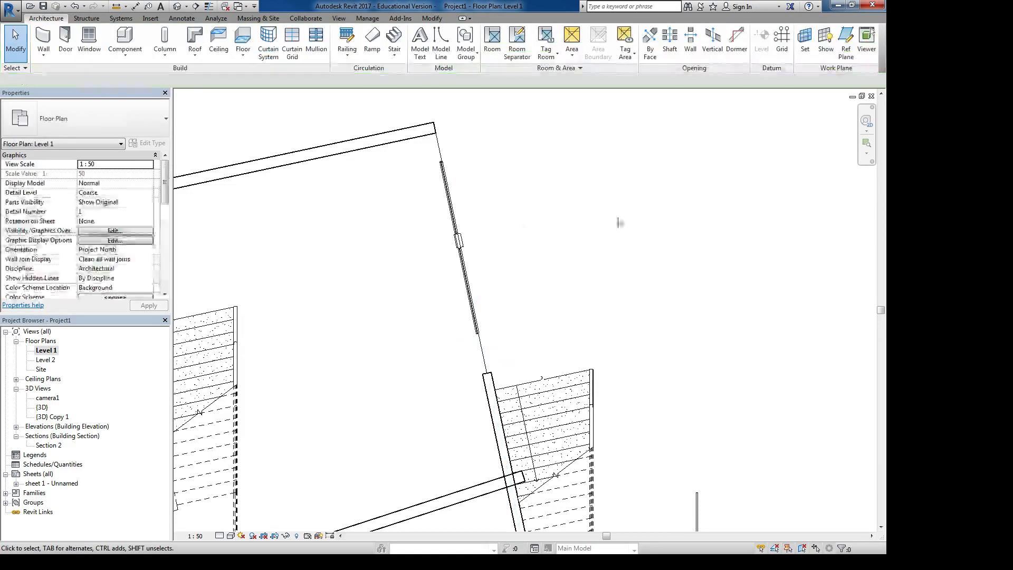
# Try to move the solid panel and its neighbouring mullions sideways out of the curtain wall, and undo the attempt.
pyautogui.click(449, 206)
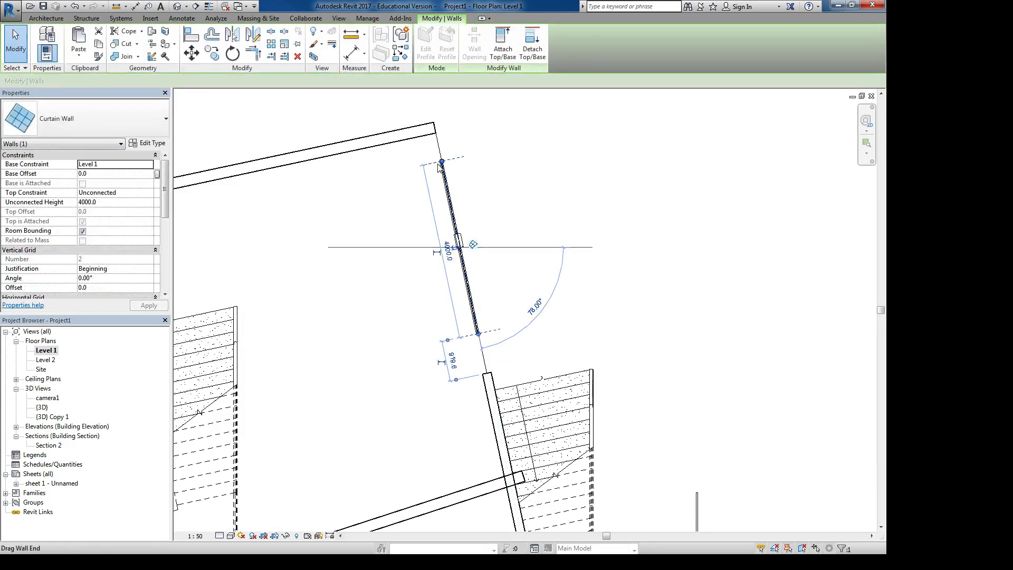
pyautogui.moveTo(448, 194)
pyautogui.mouseDown()
pyautogui.moveTo(384, 223)
pyautogui.moveTo(471, 401)
pyautogui.mouseUp()
pyautogui.scroll(3, 371, 215)
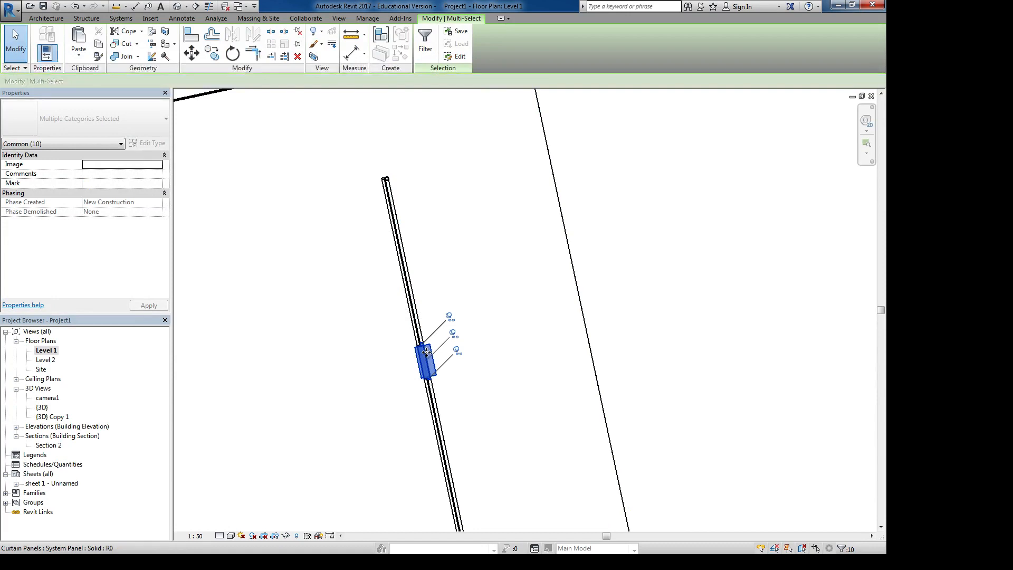
pyautogui.moveTo(427, 352); pyautogui.dragTo(587, 356)
pyautogui.moveTo(492, 320); pyautogui.dragTo(410, 336)
pyautogui.hotkey('ctrl', 'z')
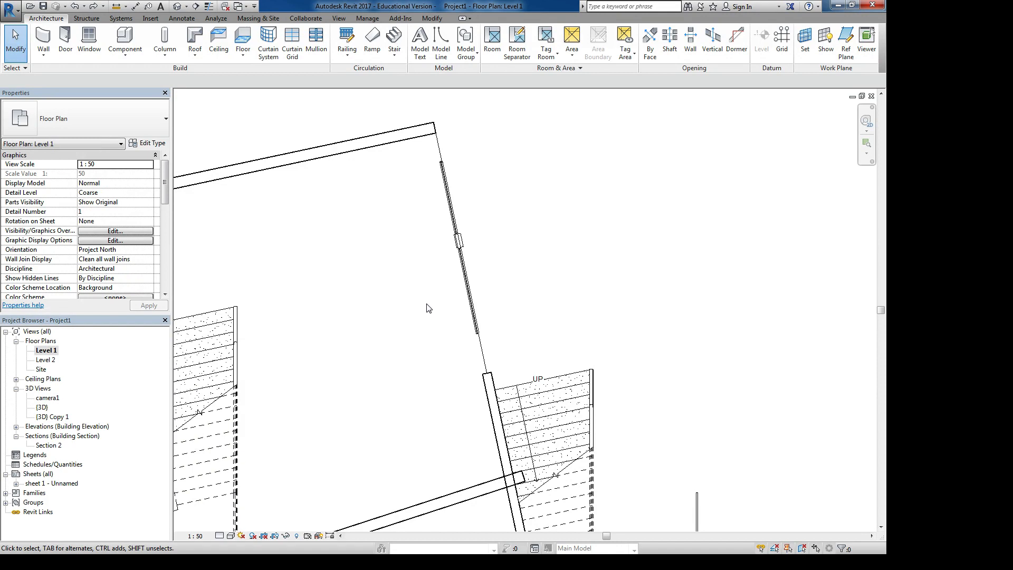
# Return to the {3D} view to inspect the shortened curtain wall.
pyautogui.hotkey('ctrl', 'Tab')
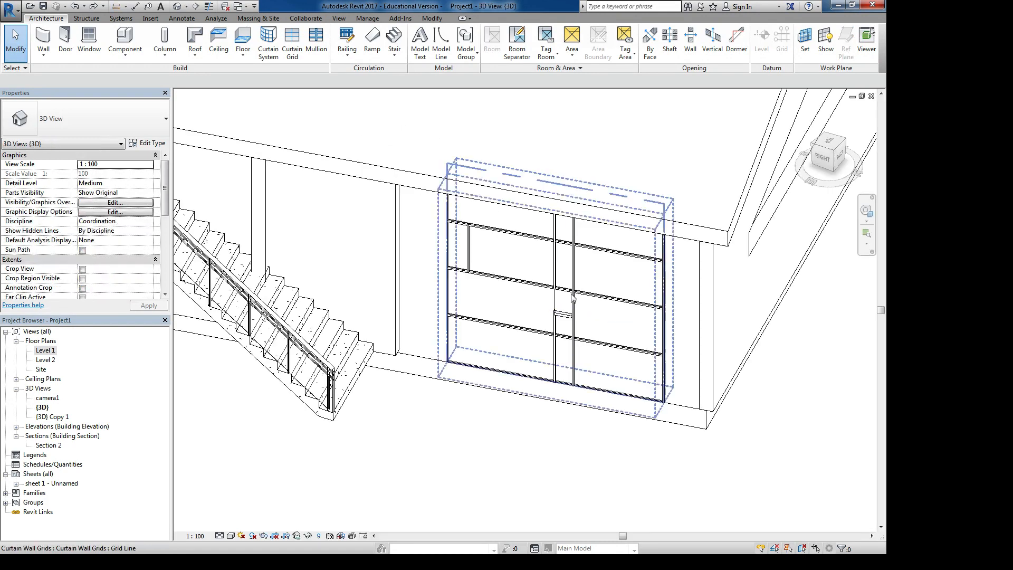